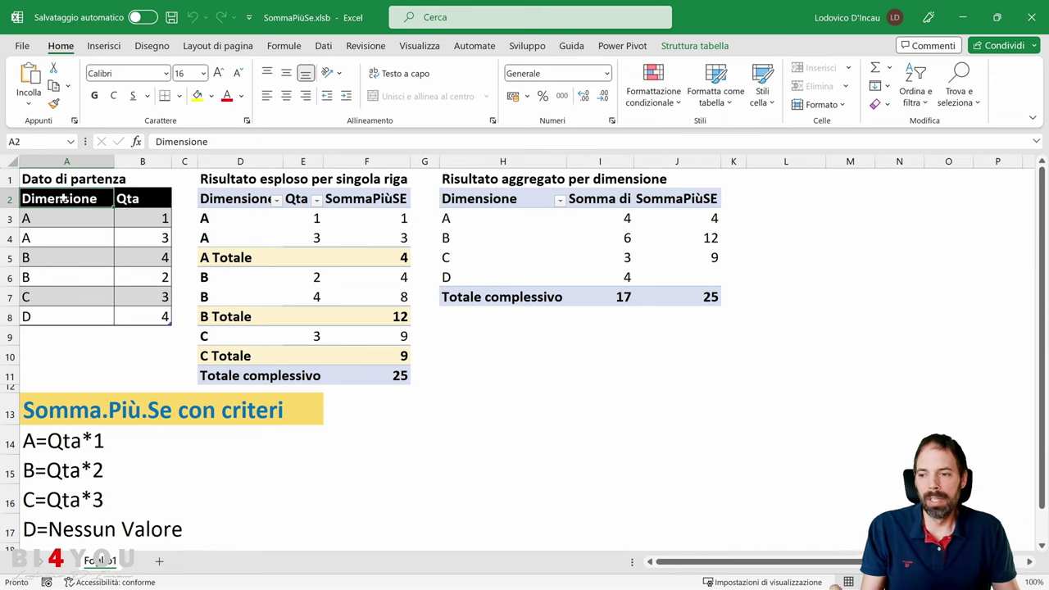
# Step: Review the source table of Dimensione and Qta together with the calculation criteria for A, B, C and D
pyautogui.click(46, 414)
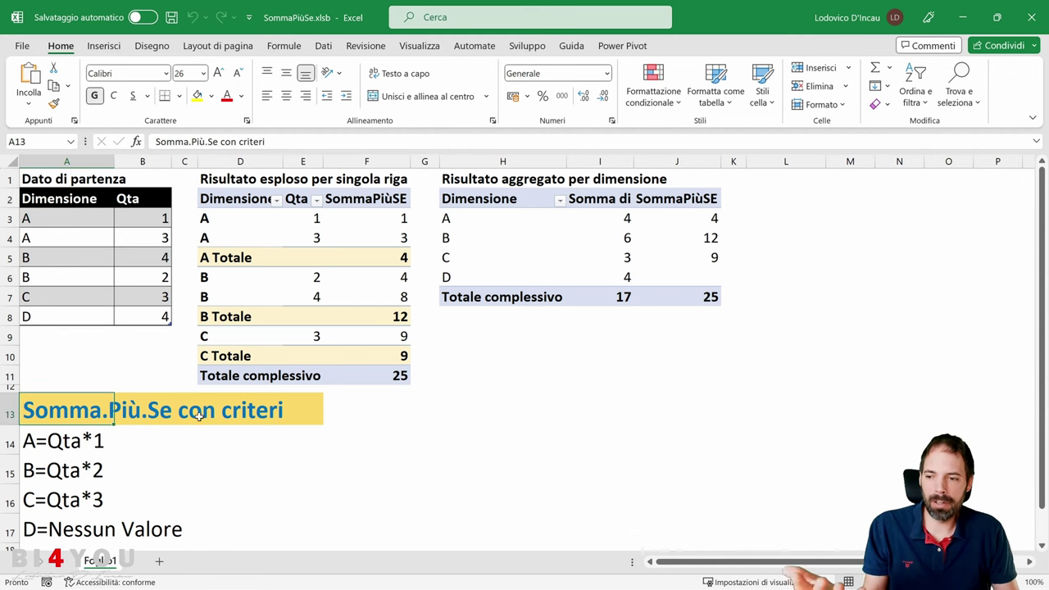
pyautogui.moveTo(41, 201); pyautogui.dragTo(141, 318)
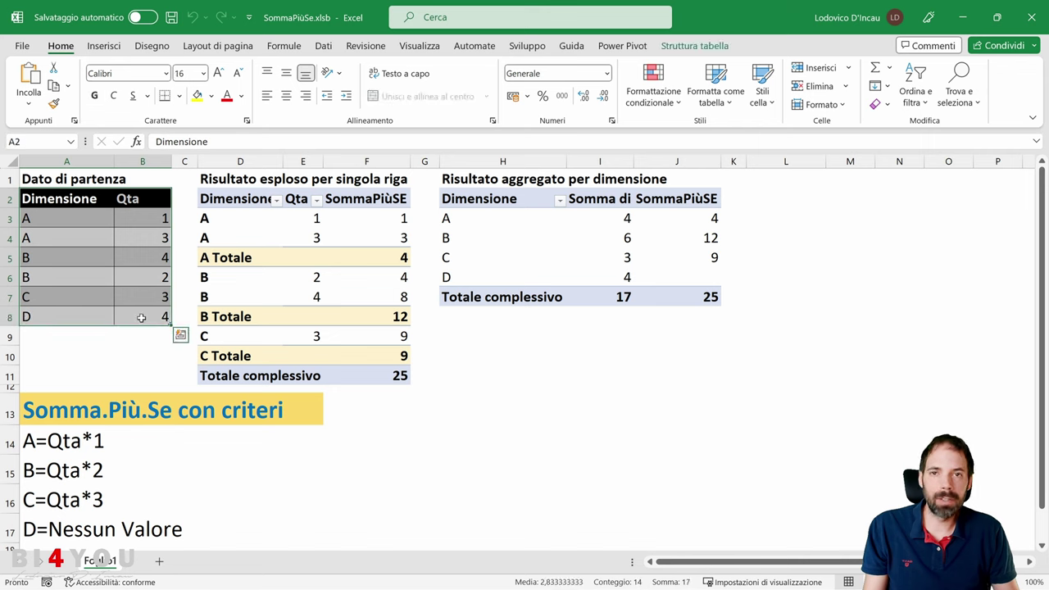
pyautogui.click(36, 440)
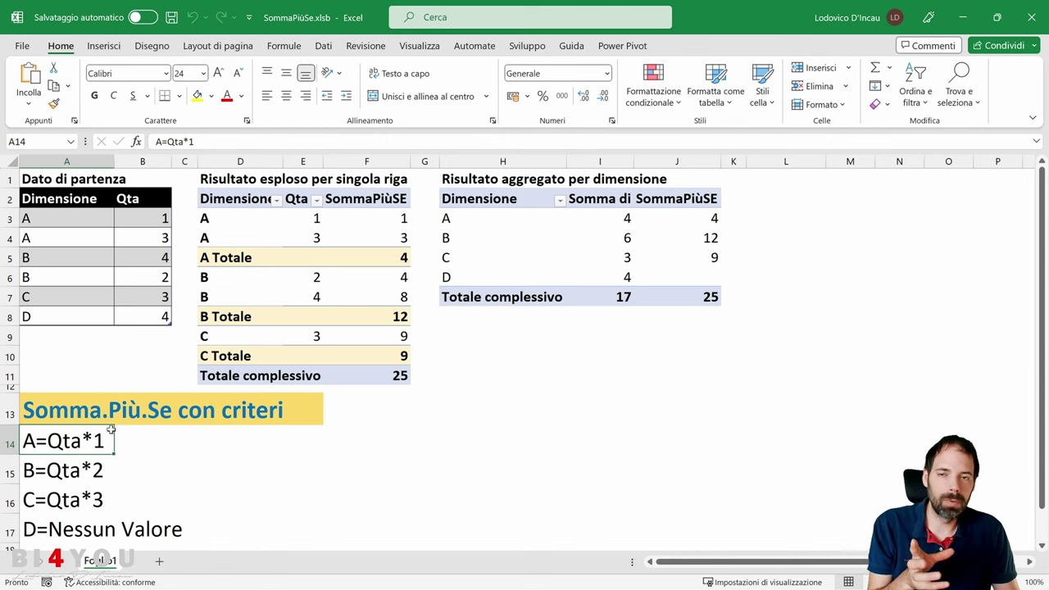
pyautogui.click(51, 470)
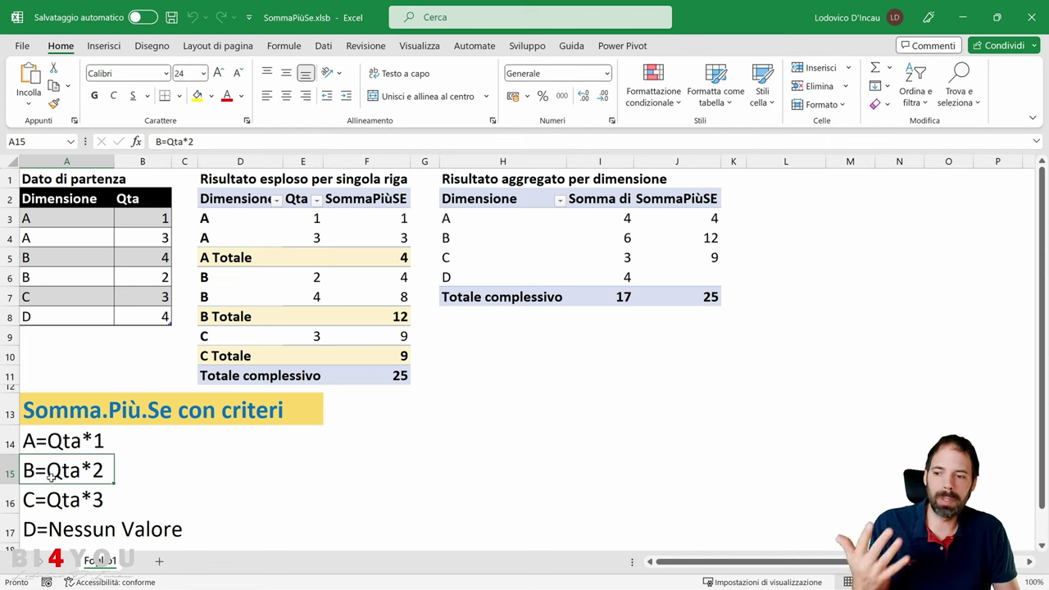
pyautogui.click(43, 508)
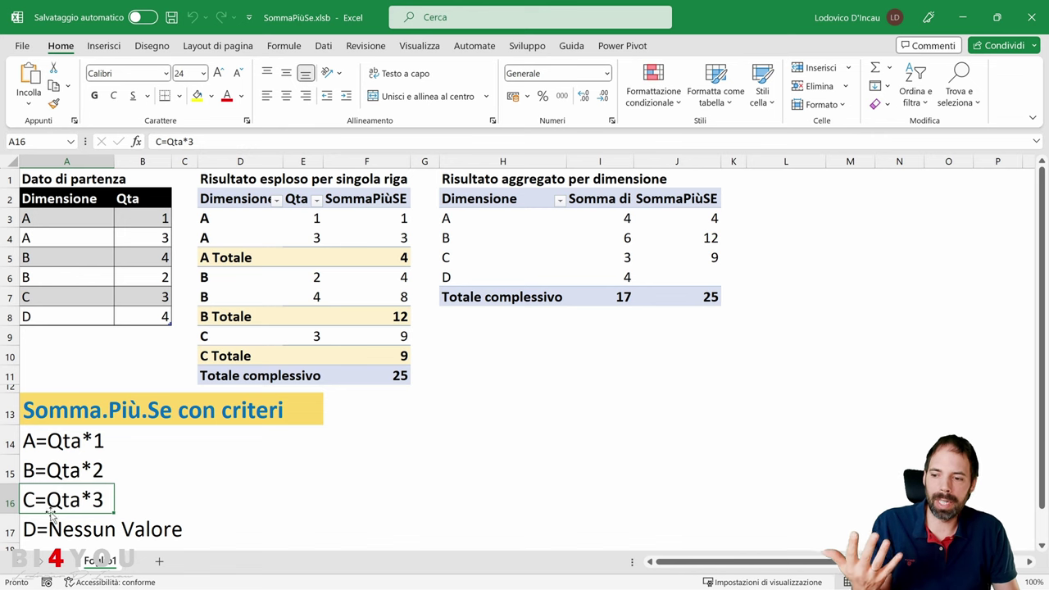
pyautogui.click(41, 530)
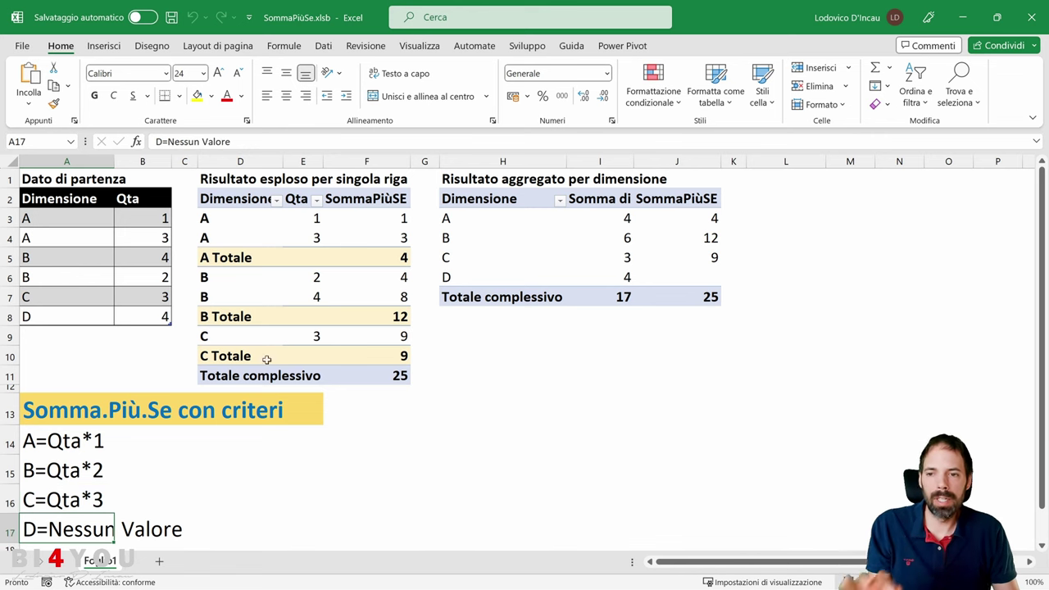
# Step: Examine the SommaPiùSE values for the A, B and C rows in the exploded pivot table
pyautogui.moveTo(234, 202); pyautogui.dragTo(696, 370)
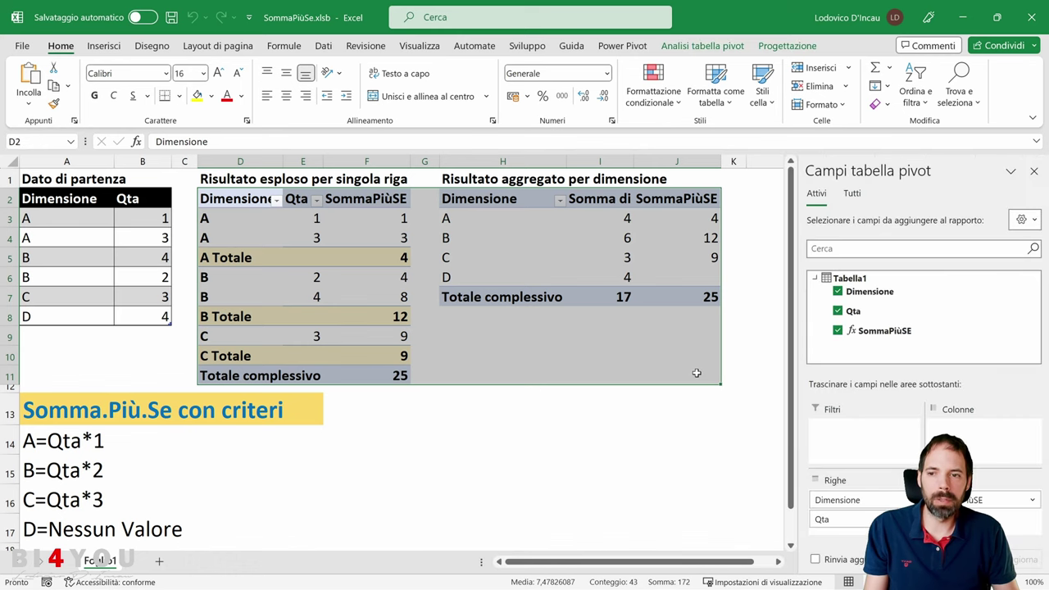
pyautogui.click(223, 202)
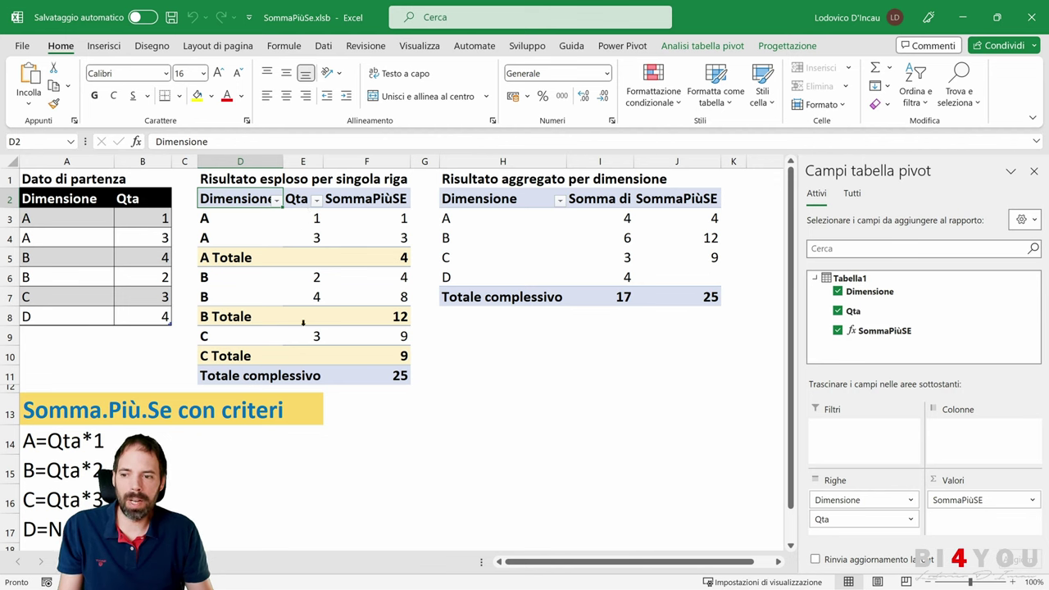
pyautogui.click(391, 218)
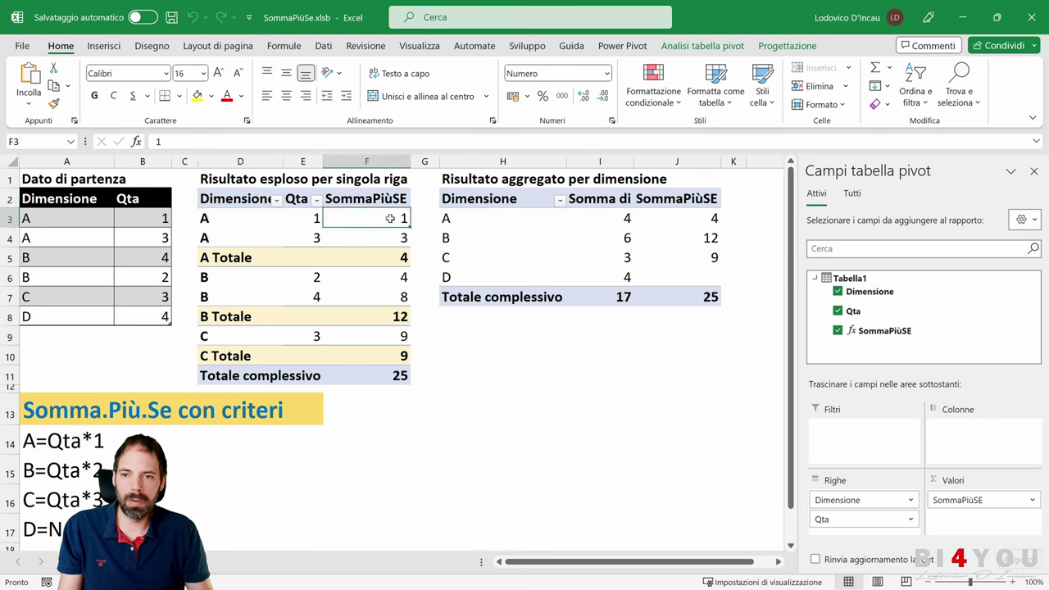
pyautogui.click(379, 236)
pyautogui.click(383, 277)
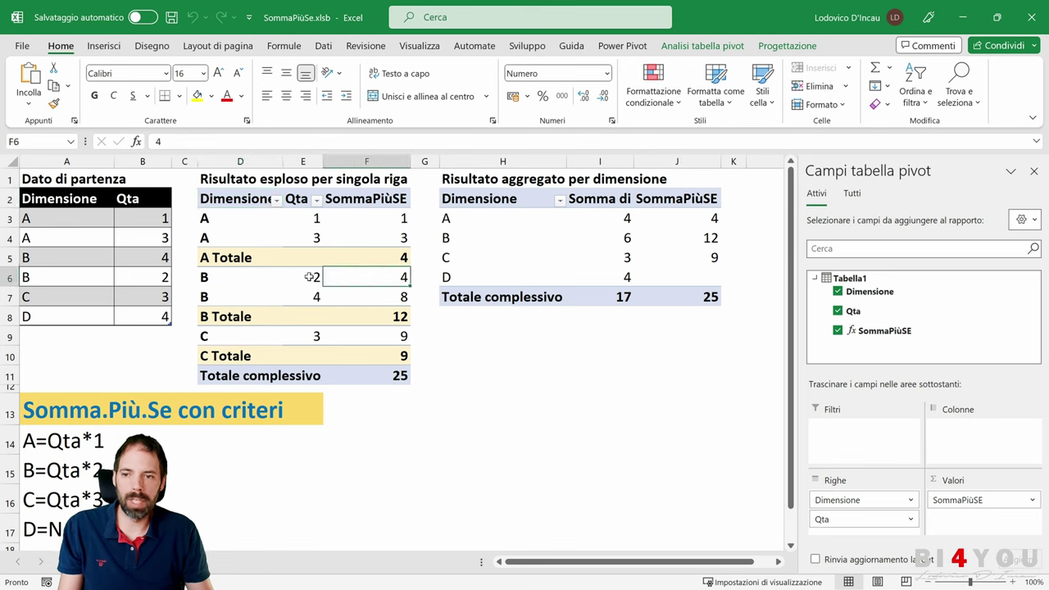
pyautogui.click(396, 336)
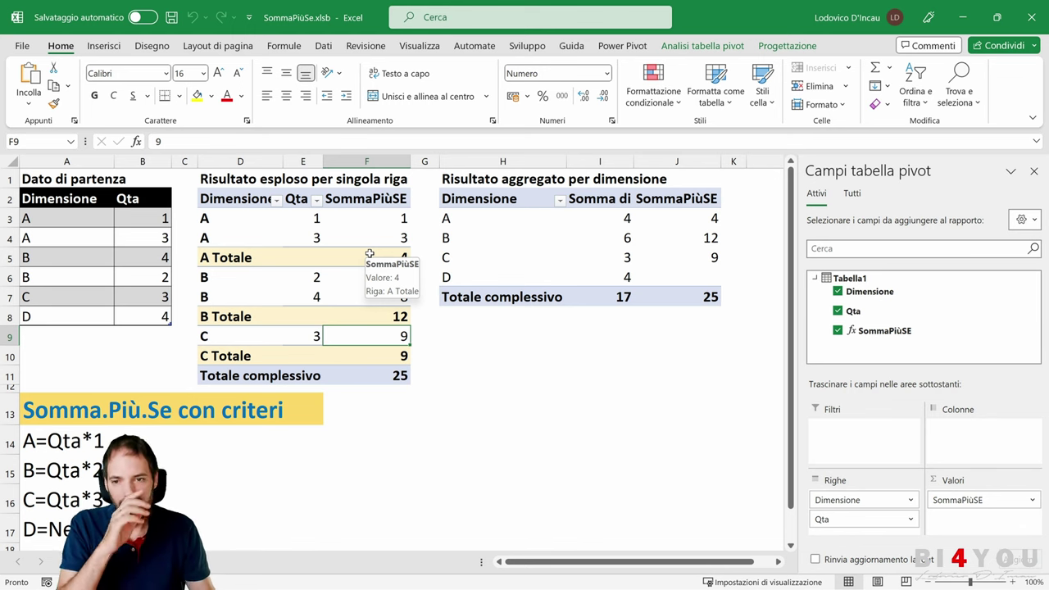
# Step: Examine the quantity sums in the aggregated pivot table, comparing its D row with the D row of the source table
pyautogui.click(588, 223)
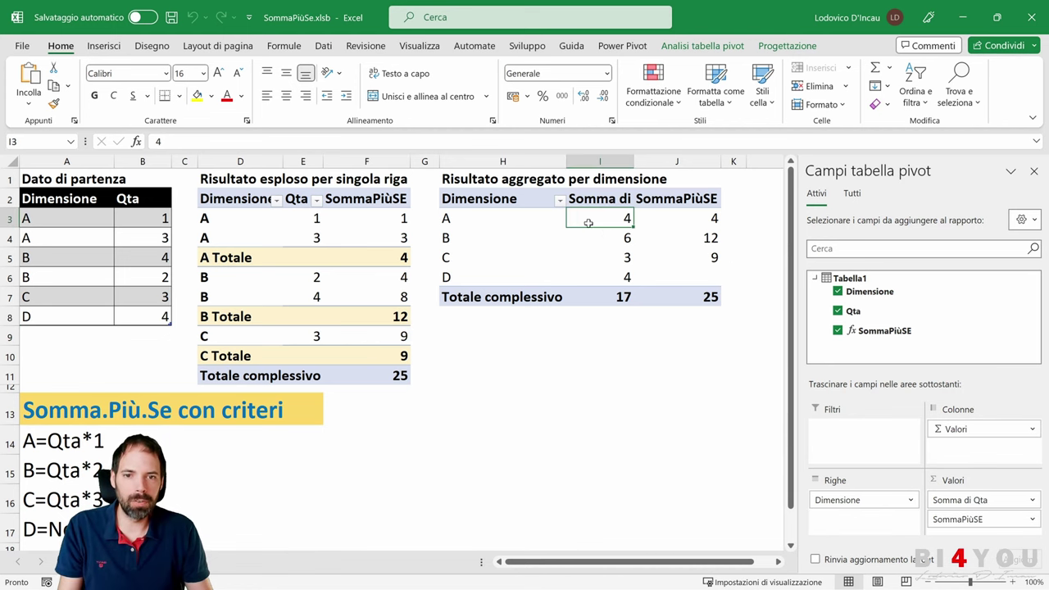
pyautogui.moveTo(604, 233)
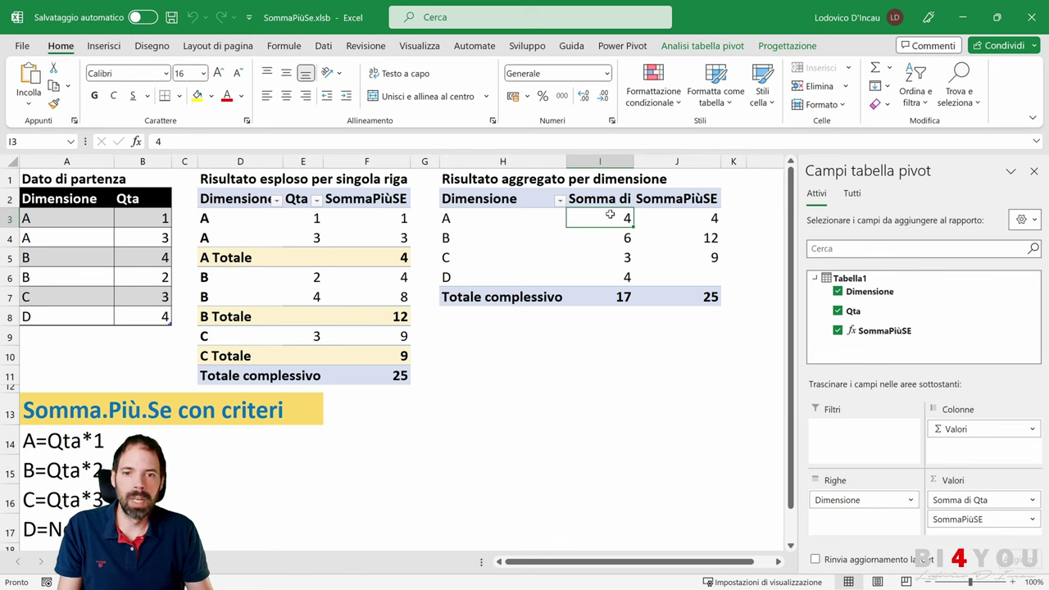
pyautogui.moveTo(608, 216); pyautogui.dragTo(604, 281)
pyautogui.click(605, 281)
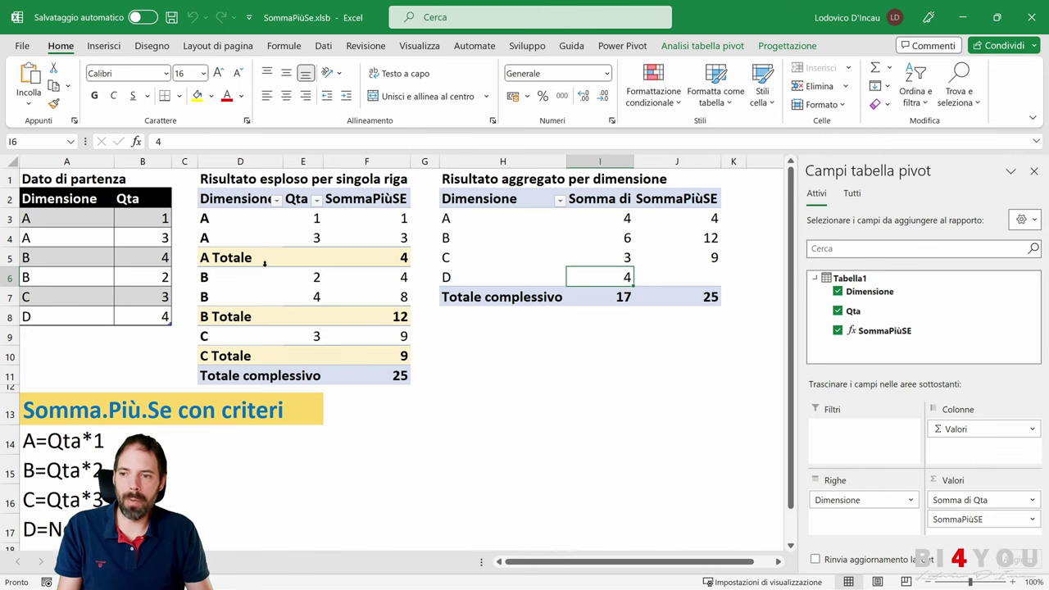
pyautogui.moveTo(73, 316); pyautogui.dragTo(141, 315)
pyautogui.click(598, 276)
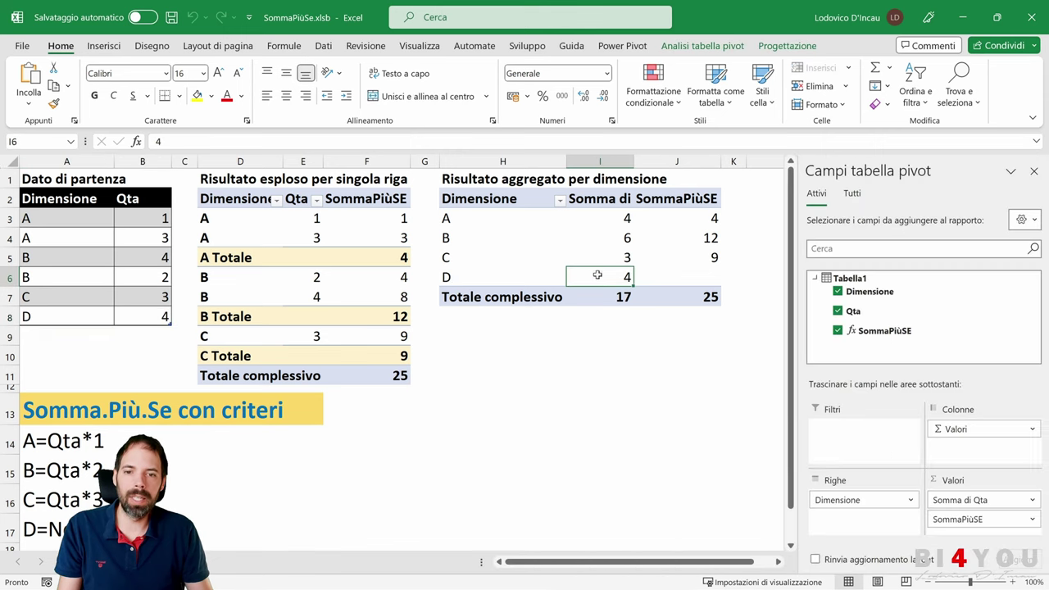
pyautogui.moveTo(500, 276); pyautogui.dragTo(686, 277)
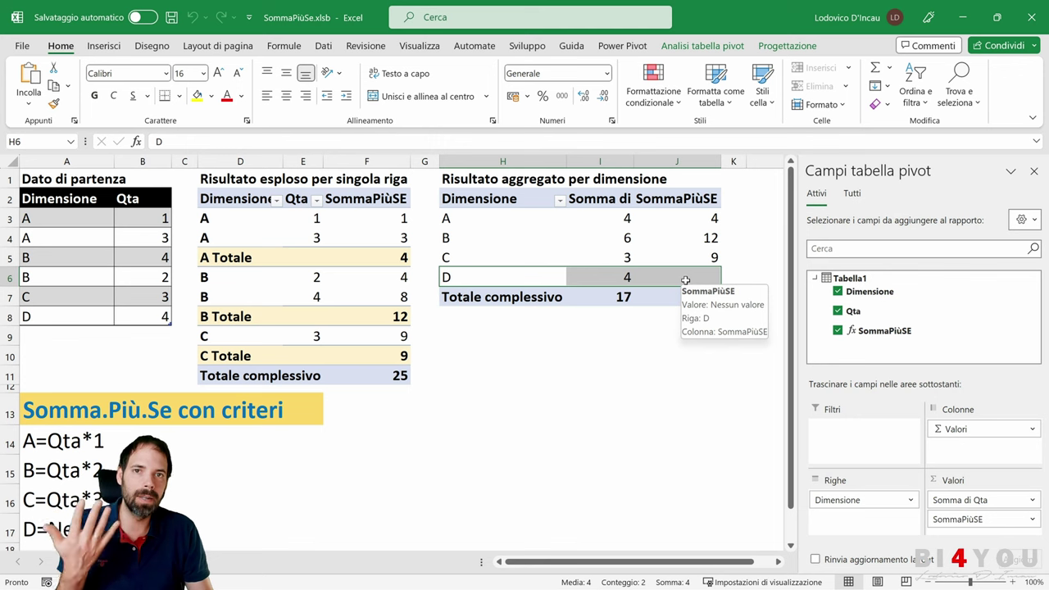
pyautogui.click(626, 277)
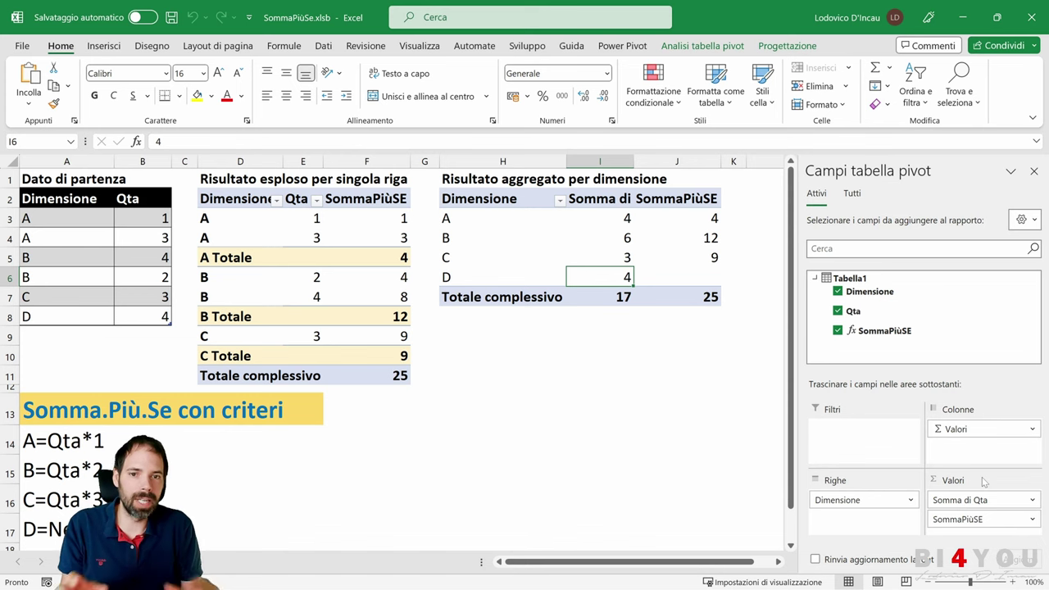
# Step: Try removing Somma di Qta from the aggregated pivot table's values and undo the removal
pyautogui.moveTo(960, 500); pyautogui.dragTo(718, 289)
pyautogui.click(624, 226)
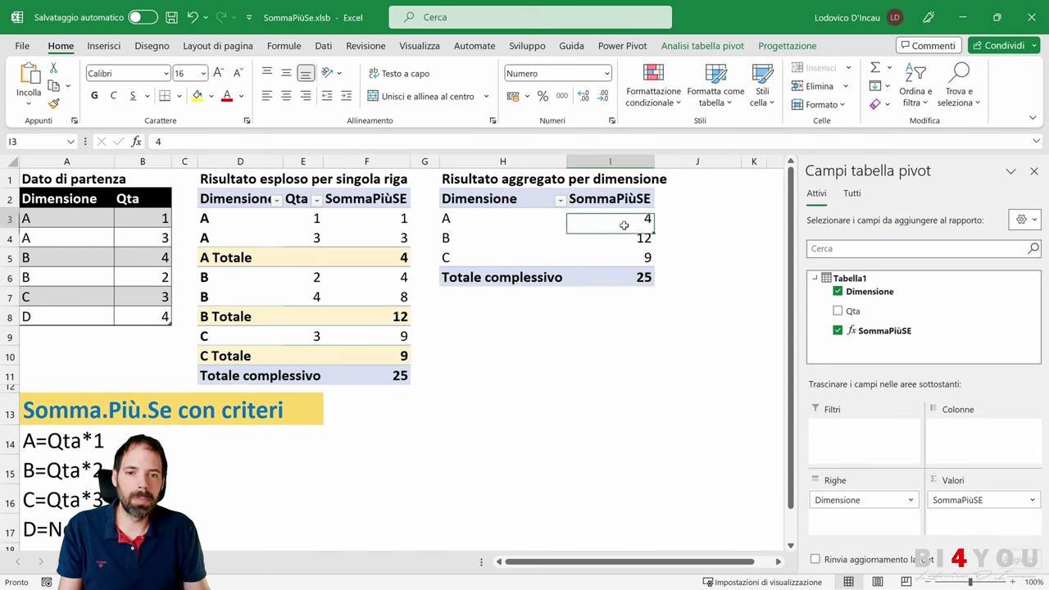
pyautogui.moveTo(625, 225); pyautogui.dragTo(626, 250)
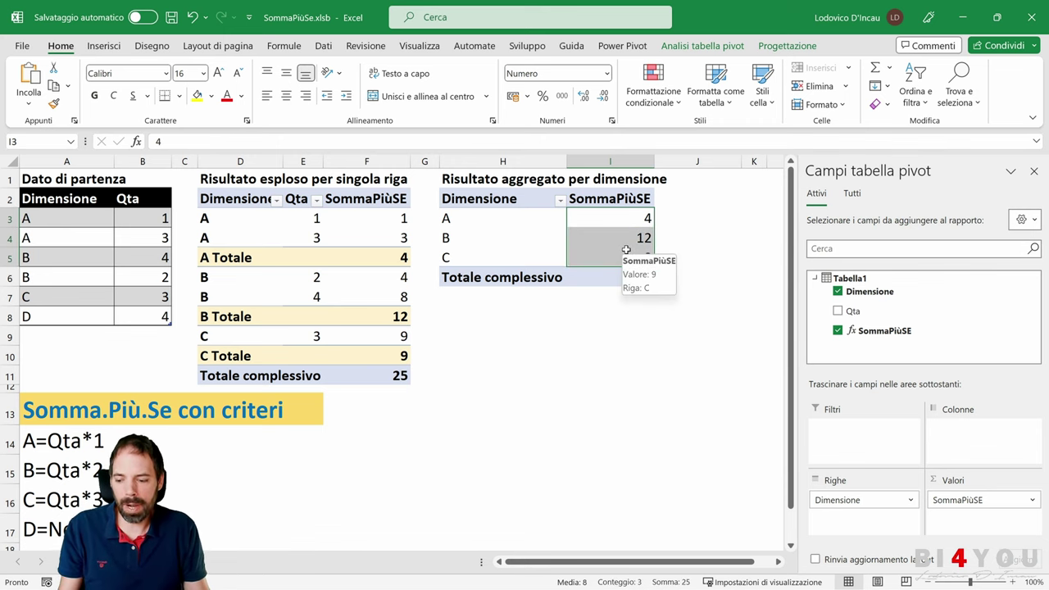
pyautogui.hotkey('ctrl', 'z')
# Step: Open the Power Pivot data model at Tabella1, widen the Qta column and enlarge the calculation area
pyautogui.click(246, 205)
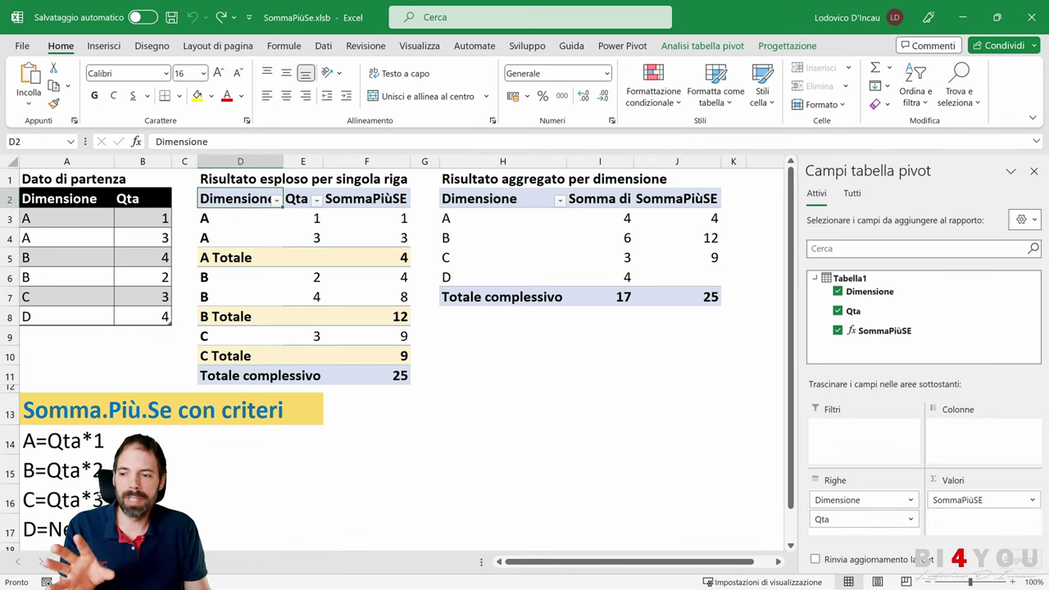
pyautogui.click(76, 204)
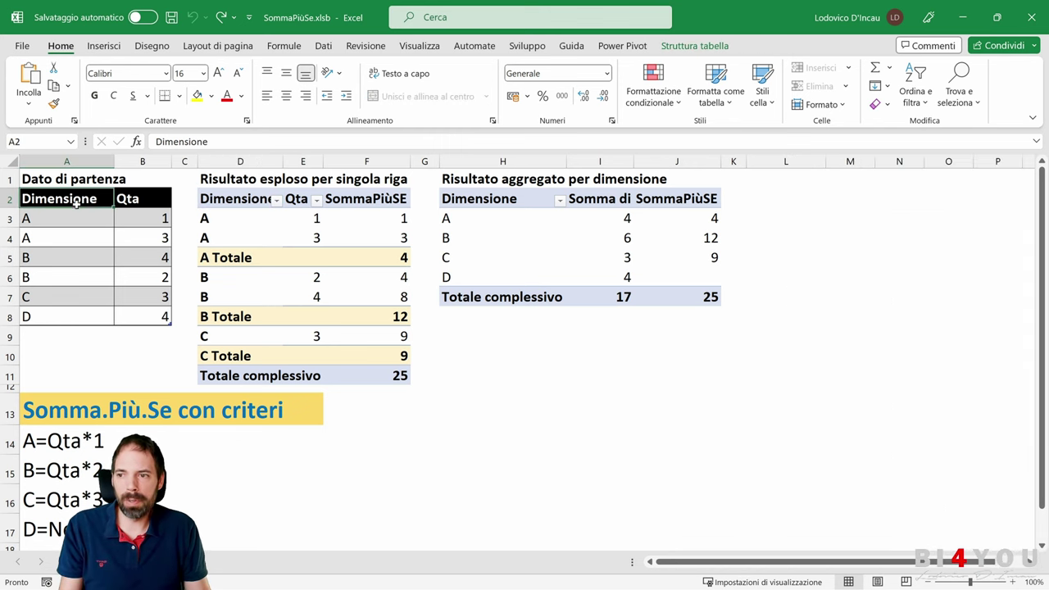
pyautogui.click(622, 46)
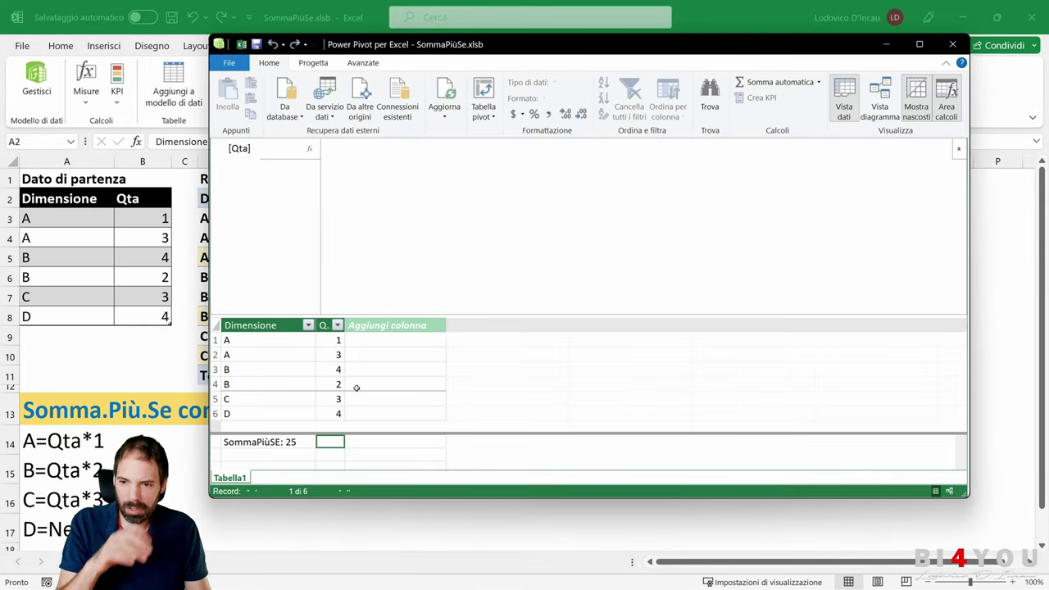
pyautogui.moveTo(344, 325); pyautogui.dragTo(421, 326)
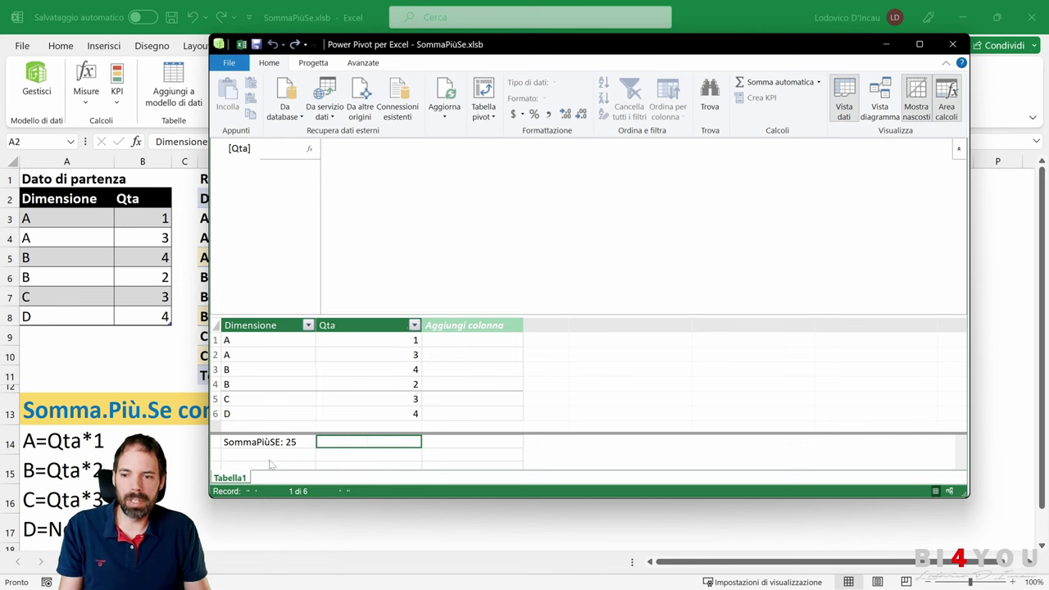
pyautogui.moveTo(445, 434); pyautogui.dragTo(390, 421)
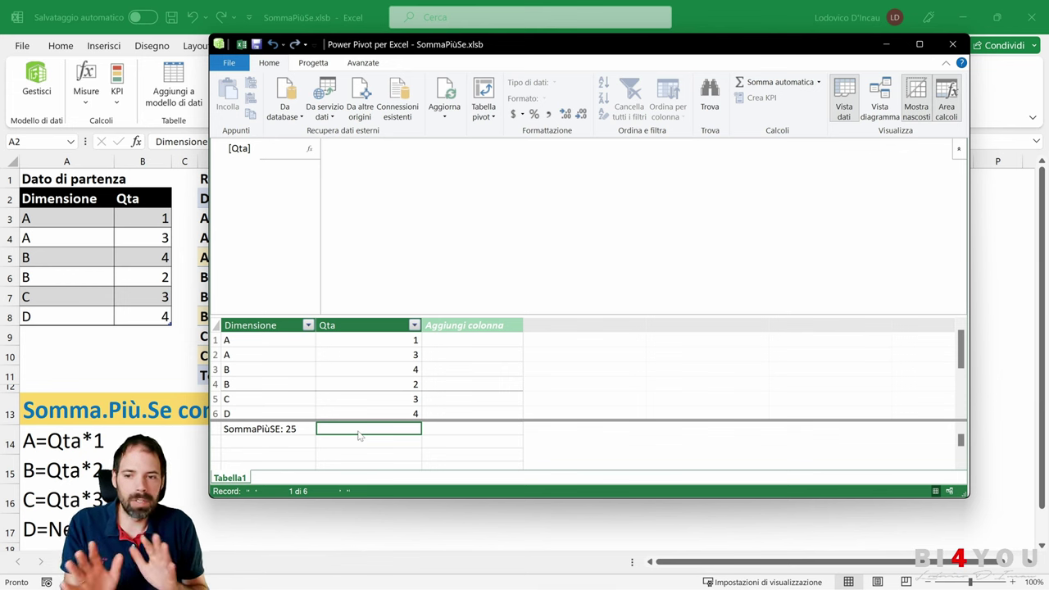
# Step: Look over the Dimensione and Qta columns and the empty calculation area cells beneath them
pyautogui.click(268, 323)
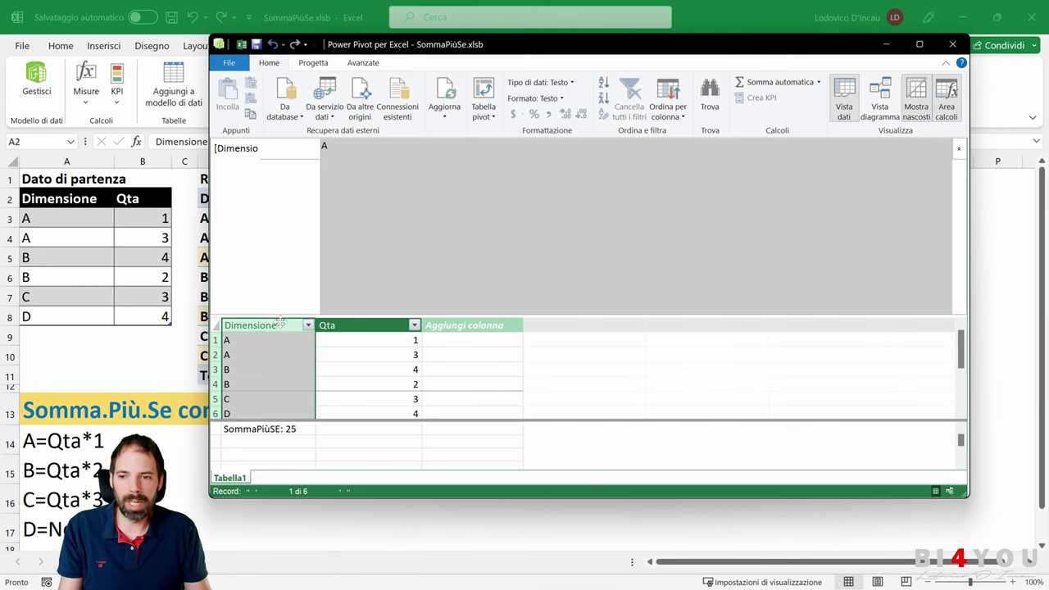
pyautogui.click(354, 322)
pyautogui.click(363, 443)
pyautogui.click(271, 443)
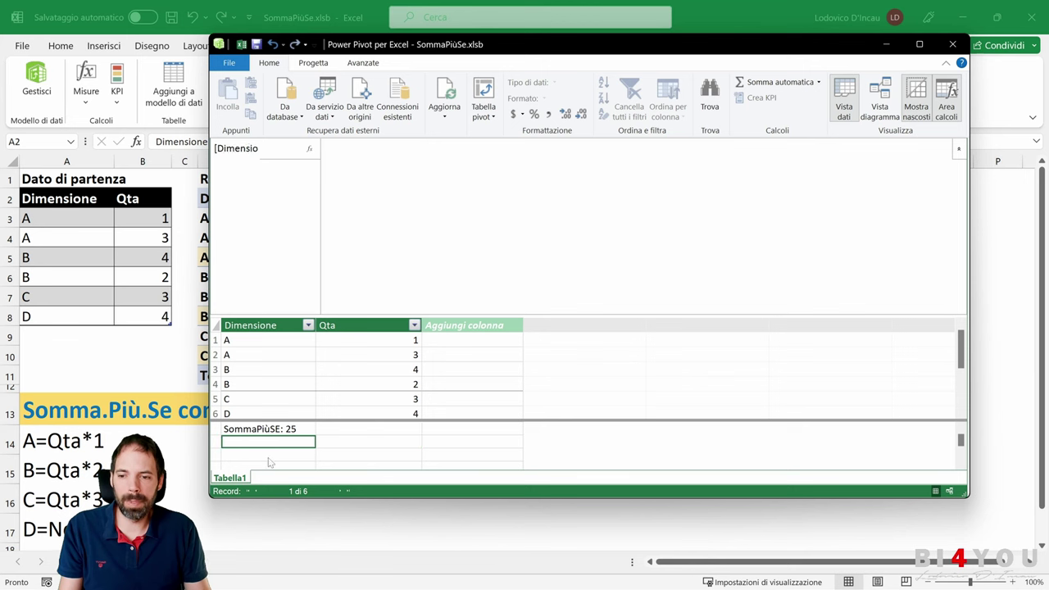
pyautogui.click(269, 456)
pyautogui.click(370, 456)
# Step: Start a new measure named SommaPiùSe_ in the first calculation area cell below the Qta column
pyautogui.click(344, 429)
pyautogui.click(323, 147)
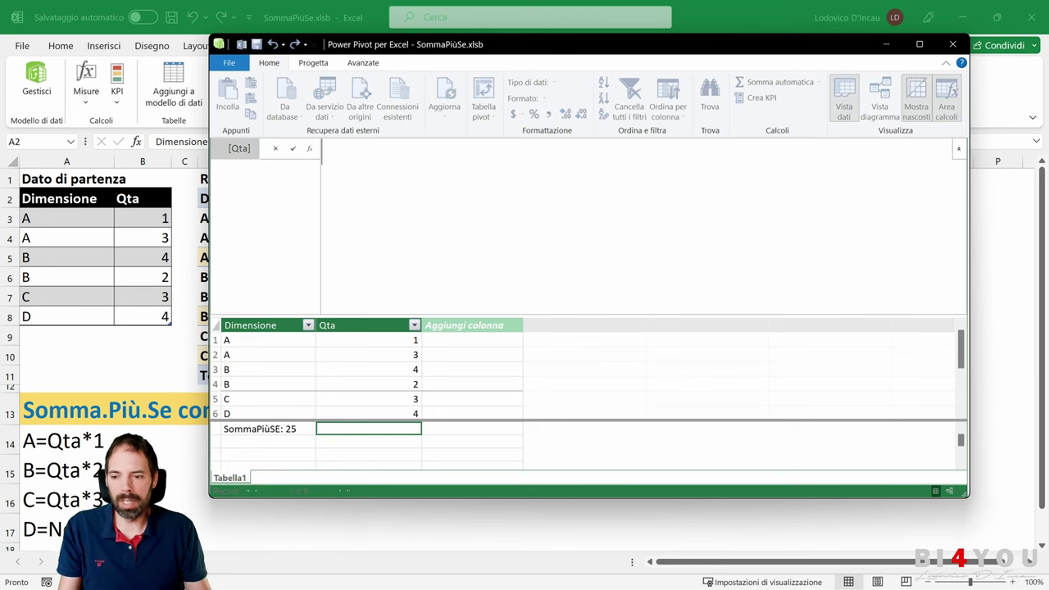
pyautogui.write('SommaPiù')
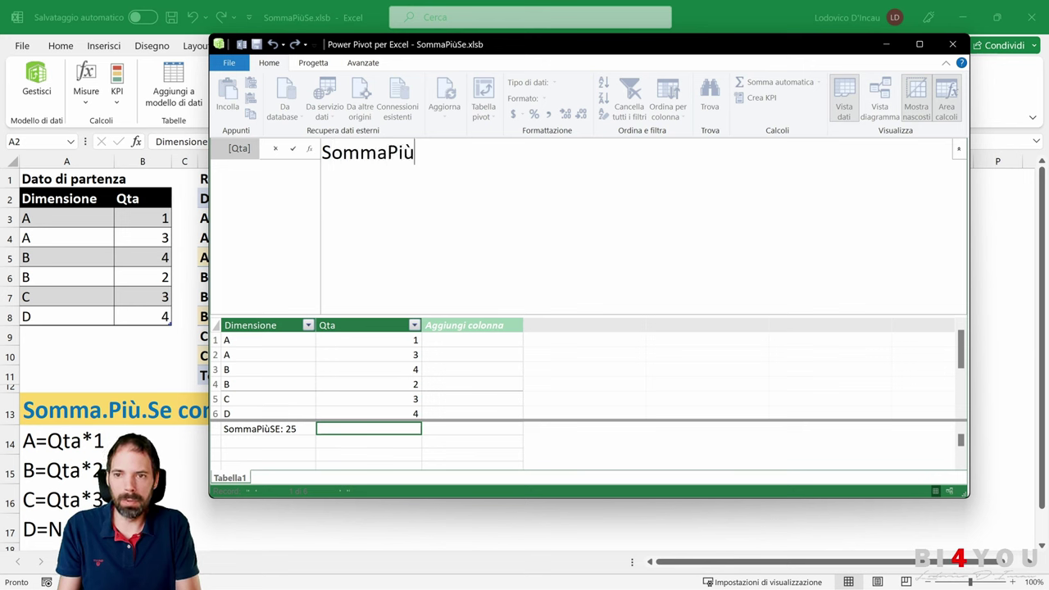
pyautogui.write('Se')
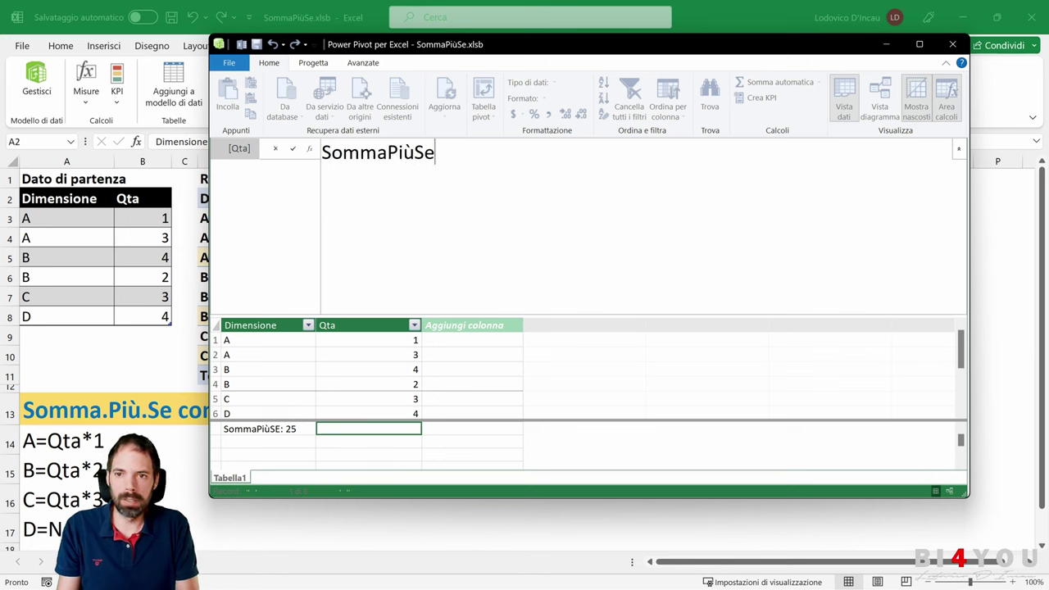
pyautogui.write('_')
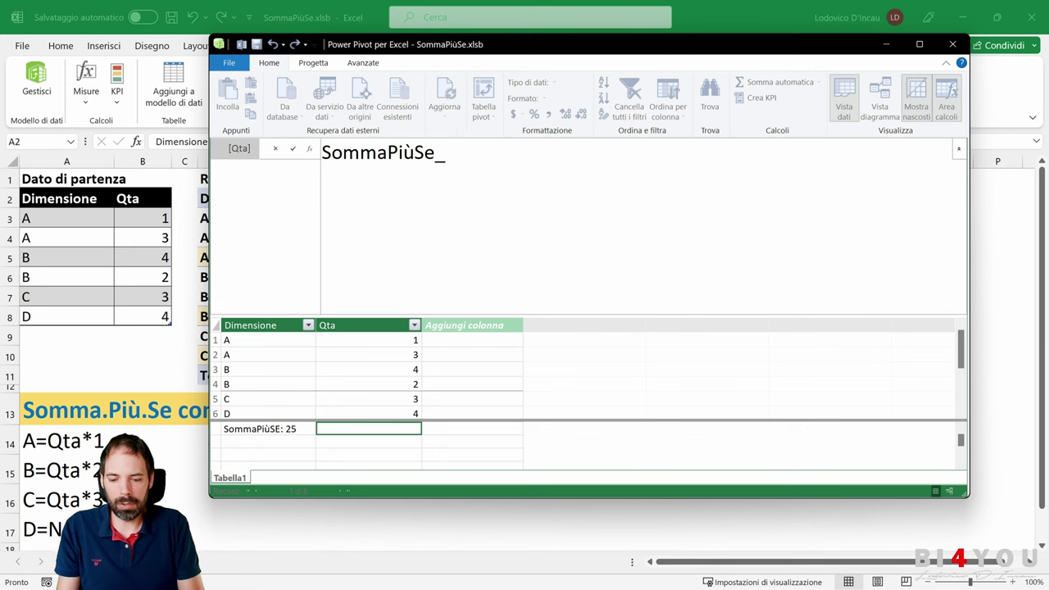
pyautogui.write(':=')
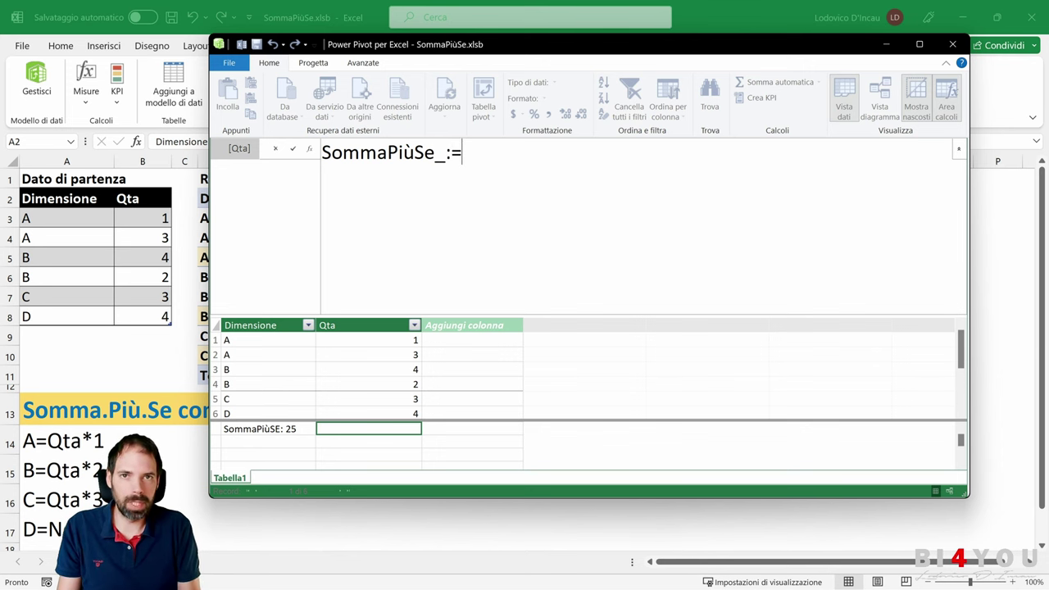
# Step: Begin the SommaPiùSe_ formula with the Sumx function and give Tabella1 as its table argument
pyautogui.write('Sumx(')
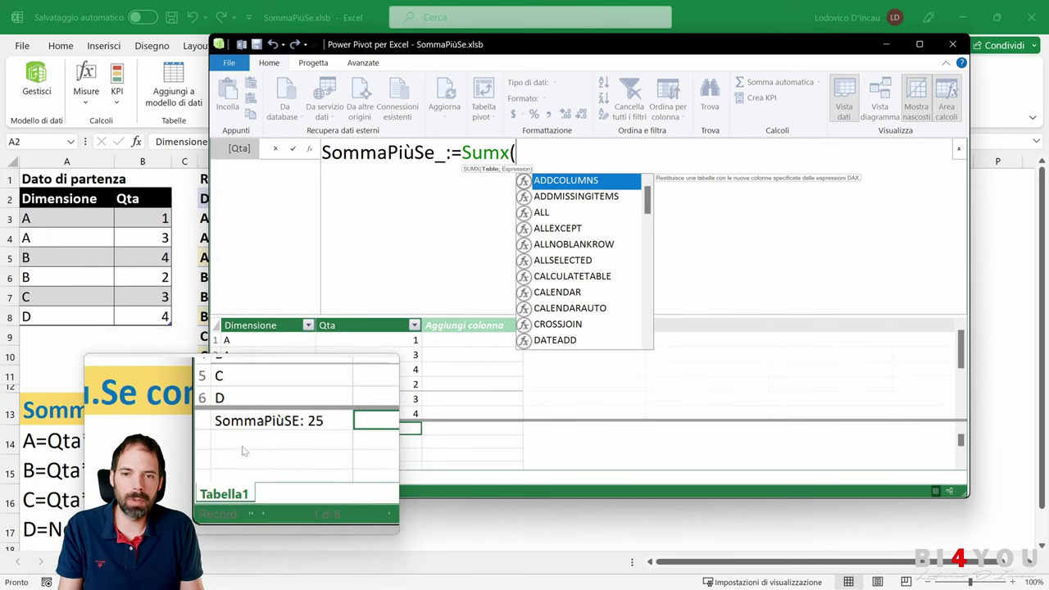
pyautogui.click(531, 157)
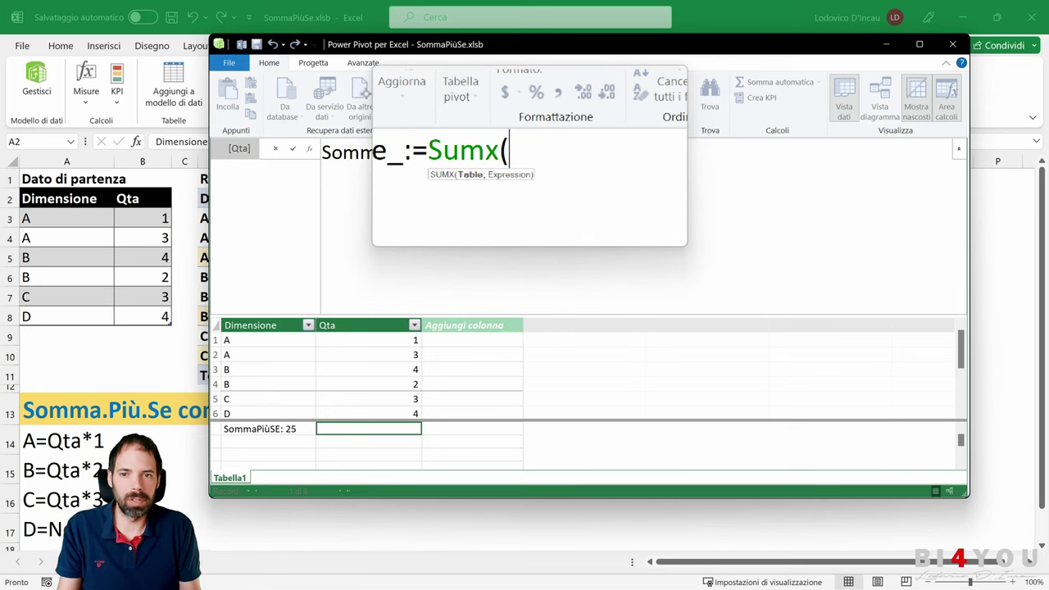
pyautogui.write('tabe')
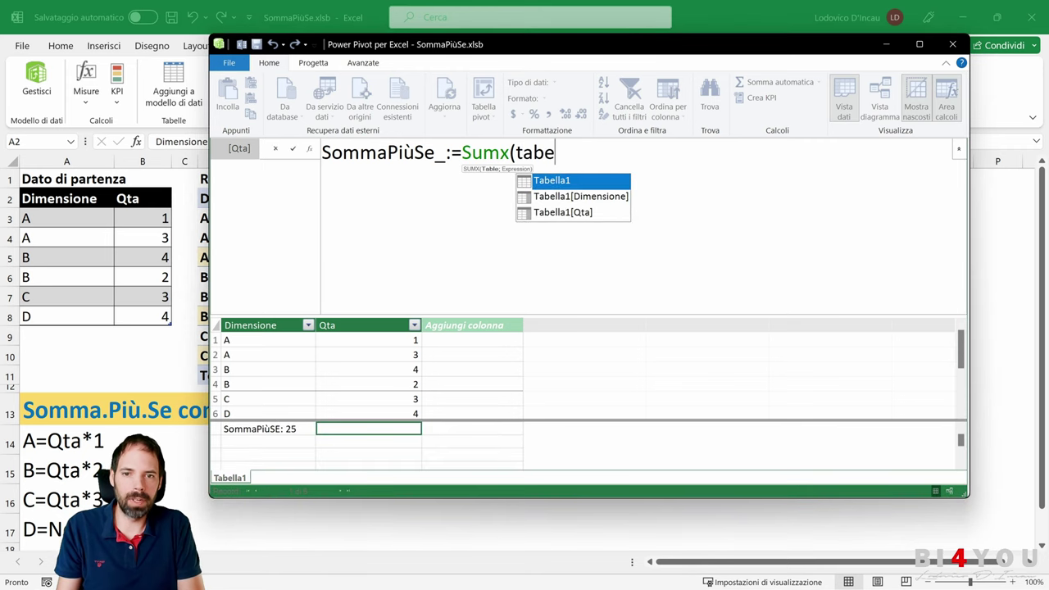
pyautogui.press('Tab')
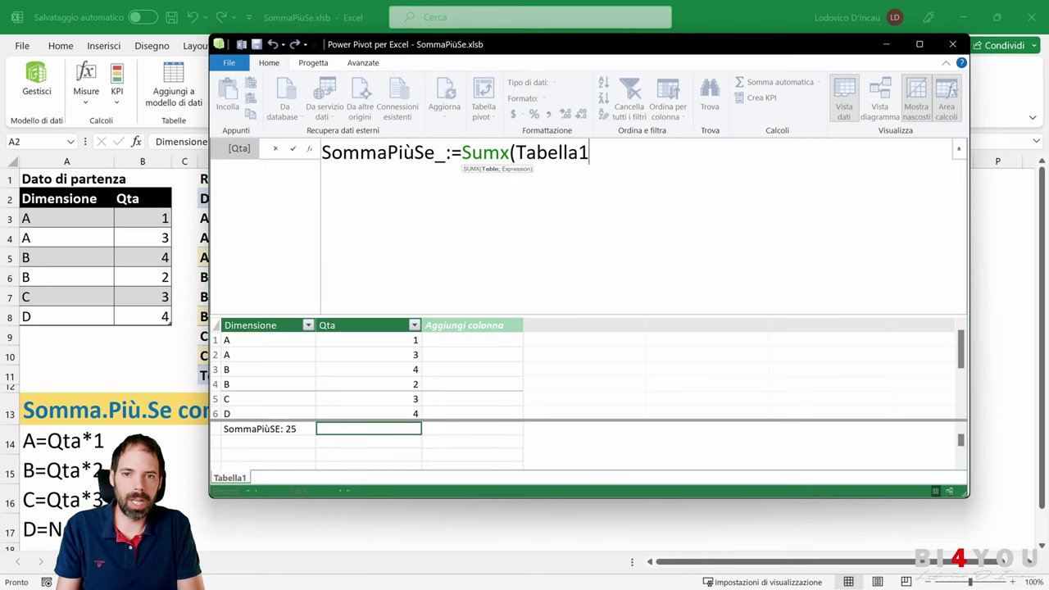
pyautogui.write(';')
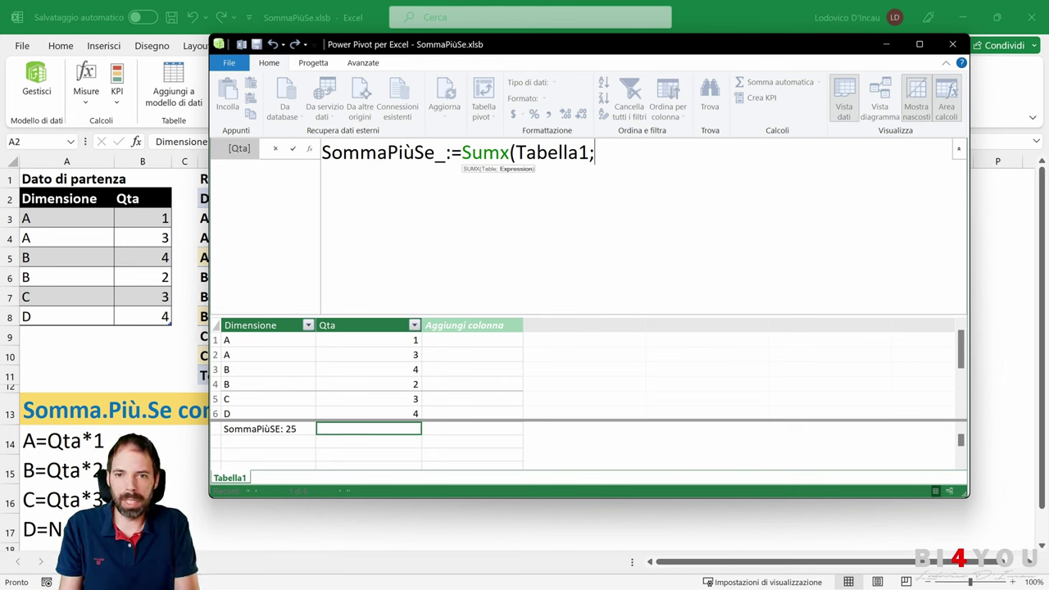
# Step: Complete the Sumx function with Tabella1[Qta] as its expression and review its two arguments
pyautogui.write('qta')
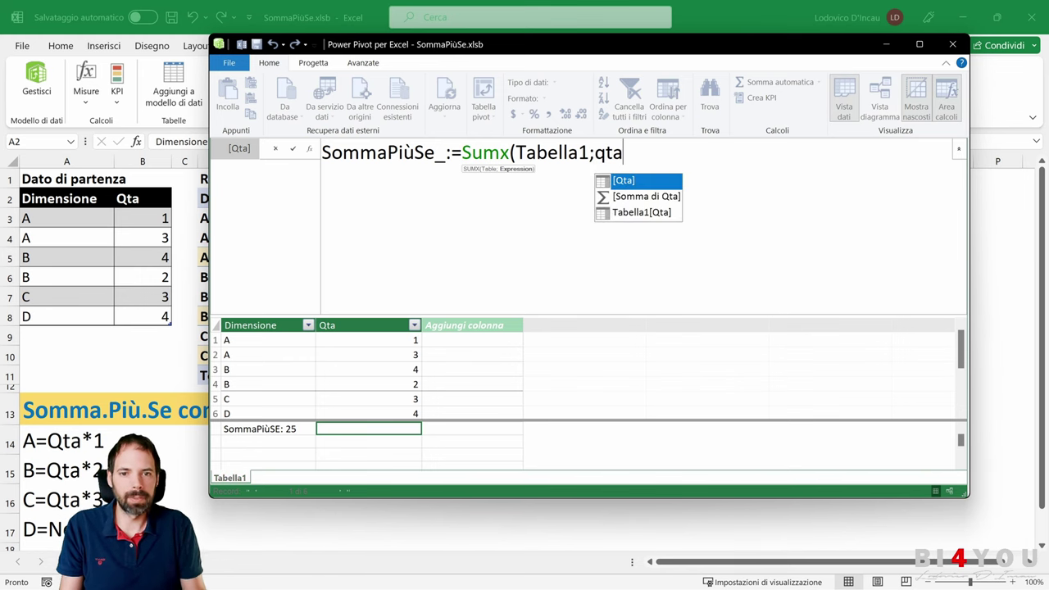
pyautogui.press('Down')
pyautogui.press('Down')
pyautogui.press('Tab')
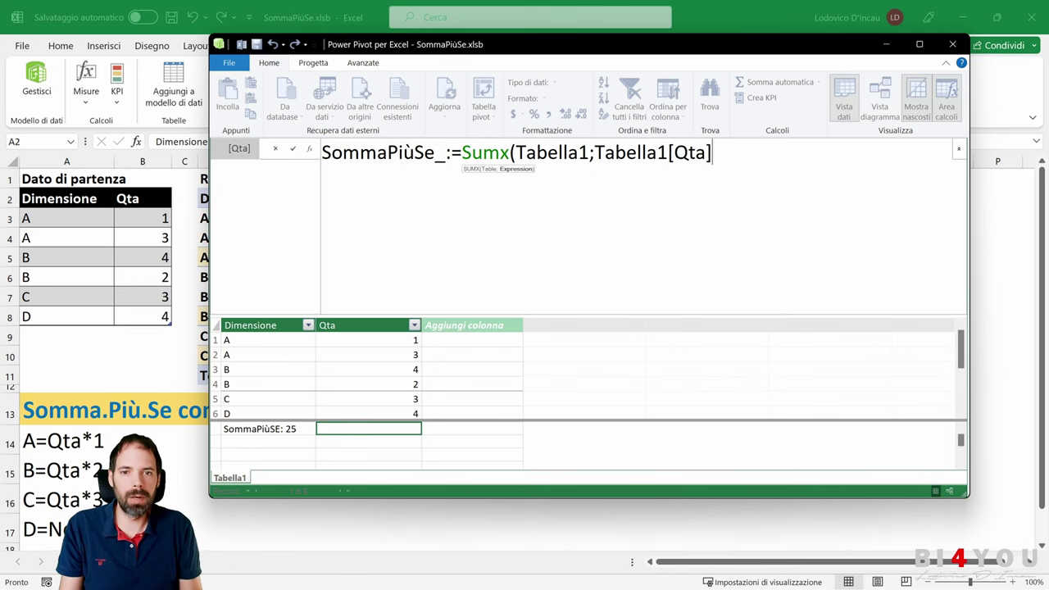
pyautogui.write(')')
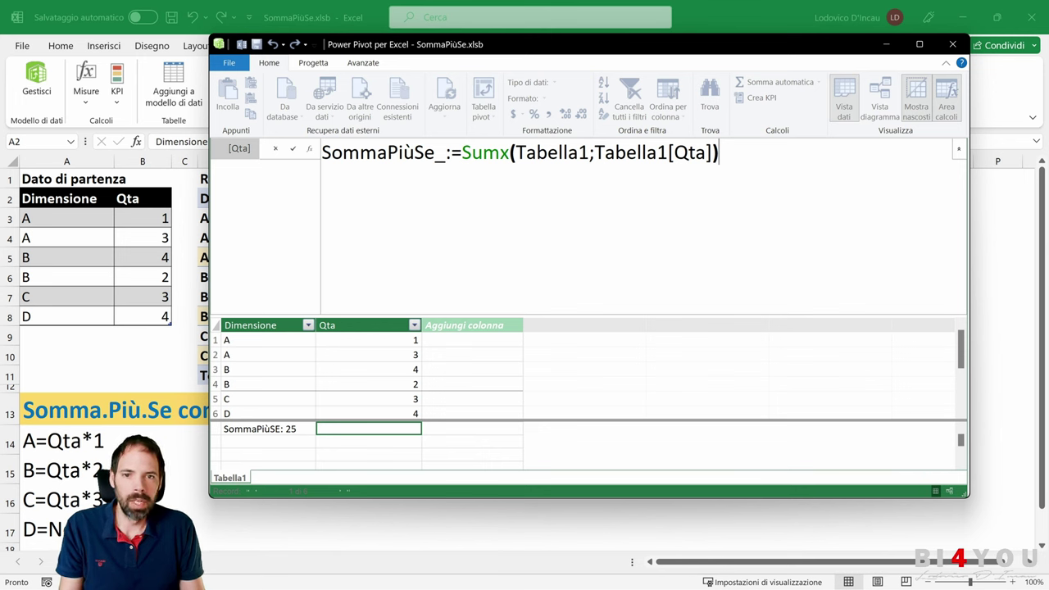
pyautogui.moveTo(515, 152); pyautogui.dragTo(589, 152)
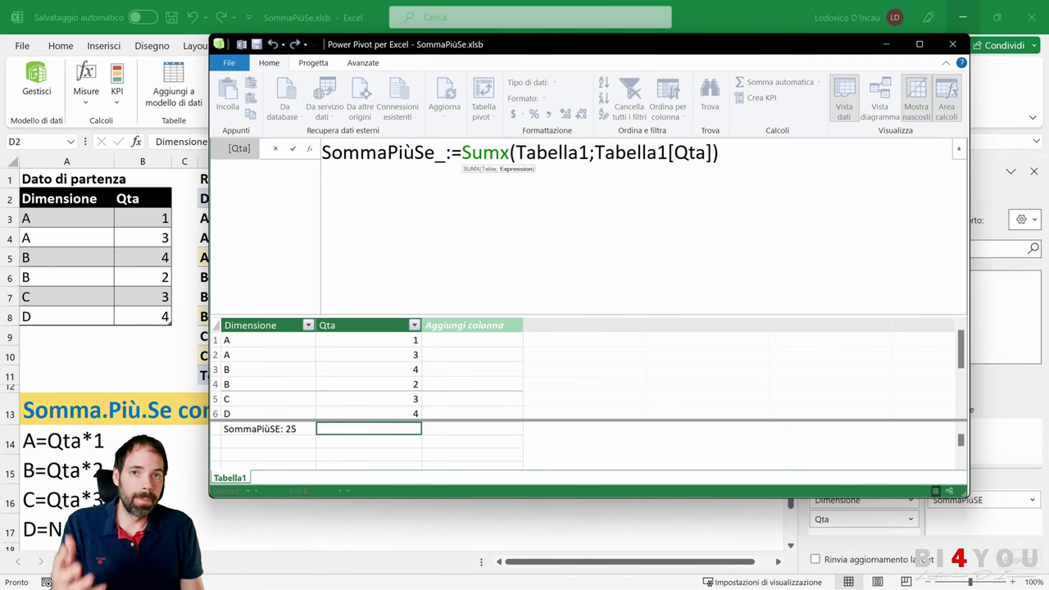
pyautogui.moveTo(595, 153); pyautogui.dragTo(713, 153)
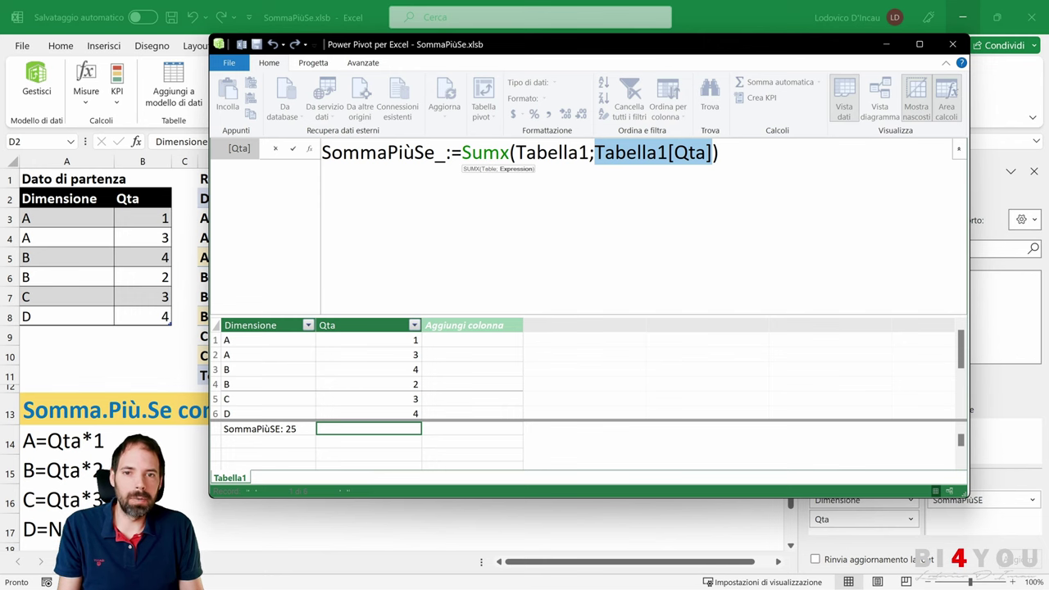
# Step: Insert an IF before Tabella1[Qta] in the Sumx expression, with the condition Tabella1[Dimensione]="A"
pyautogui.click(596, 152)
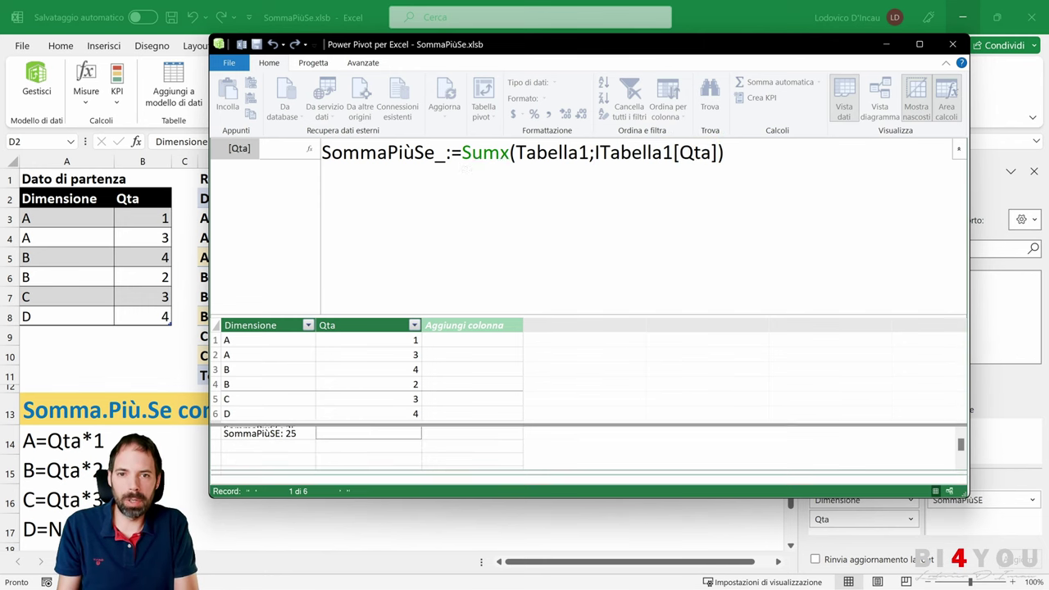
pyautogui.write('IF(')
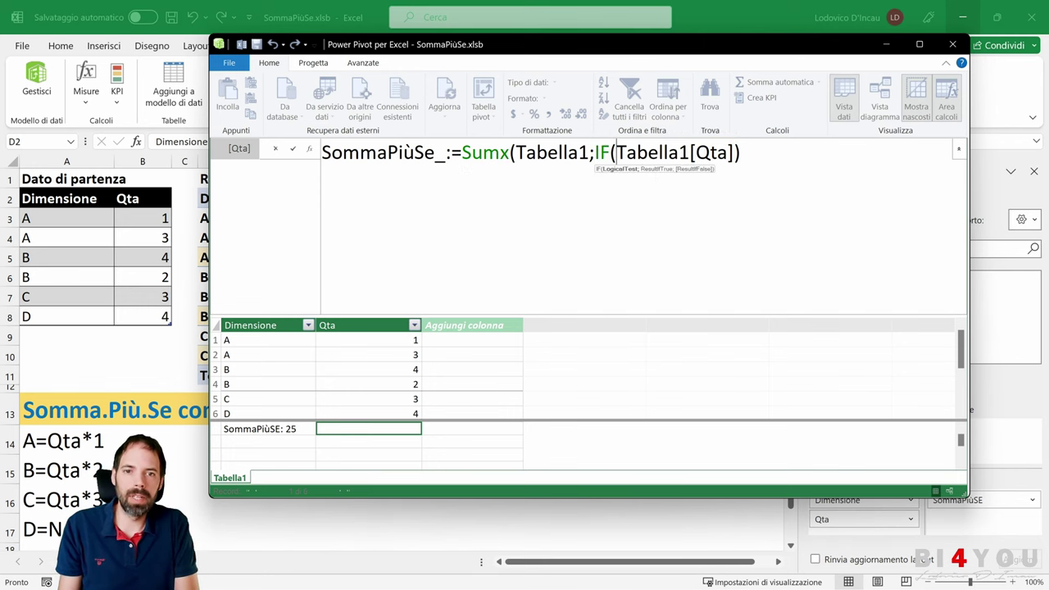
pyautogui.write('ta')
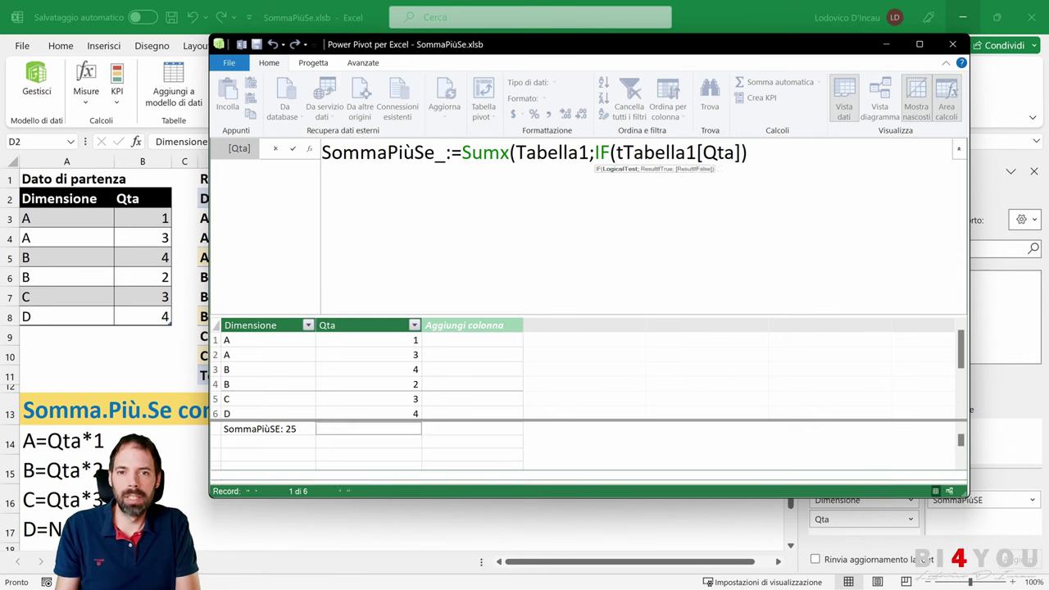
pyautogui.press('Down')
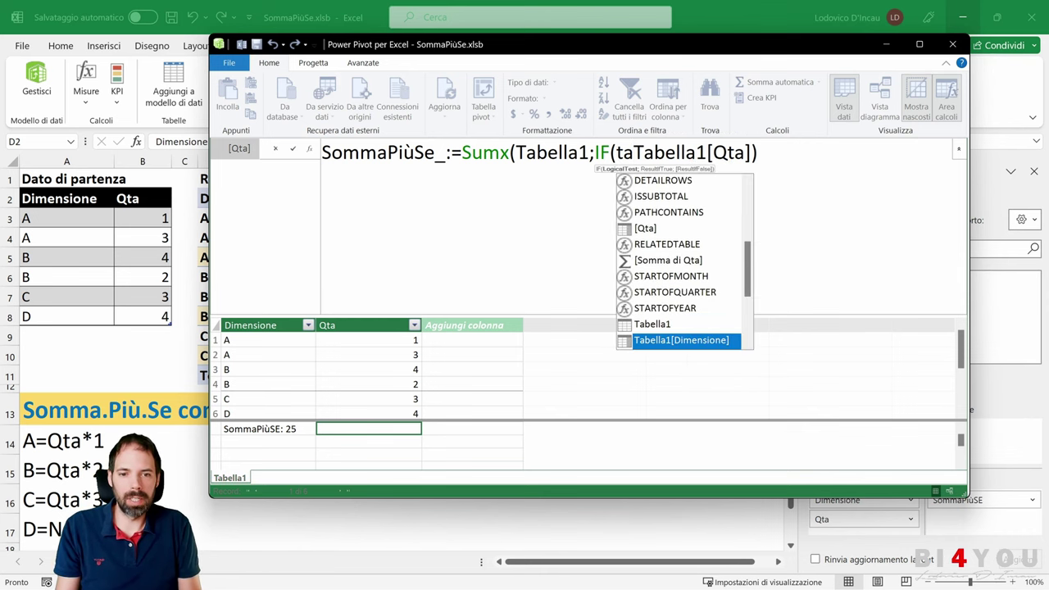
pyautogui.press('Tab')
pyautogui.write('="A"')
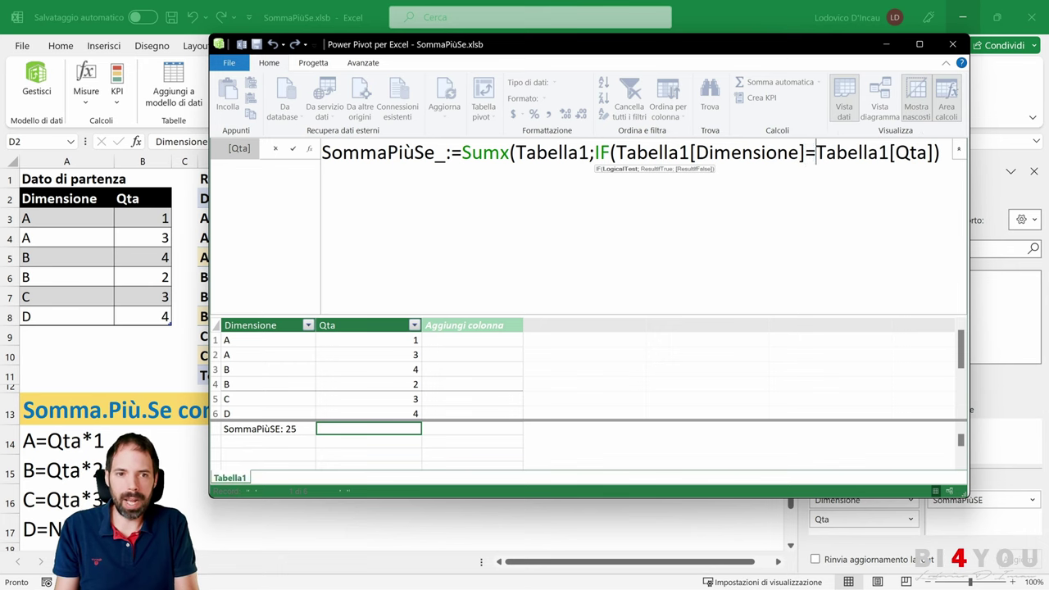
pyautogui.write(';')
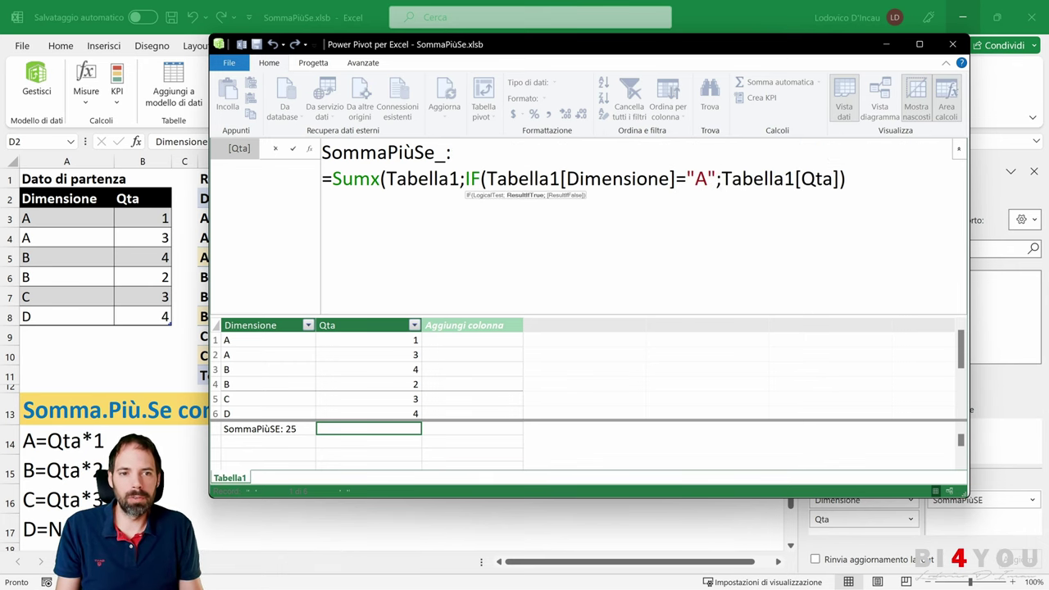
# Step: Close the IF function after Tabella1[Qta] with its own parenthesis inside Sumx
pyautogui.hotkey('shift', 'Left')
pyautogui.hotkey('shift', 'Left')
pyautogui.hotkey('shift', 'Left')
pyautogui.hotkey('shift', 'Left')
pyautogui.hotkey('shift', 'Left')
pyautogui.hotkey('shift', 'Left')
pyautogui.hotkey('shift', 'Left')
pyautogui.hotkey('shift', 'Left')
pyautogui.hotkey('shift', 'Left')
pyautogui.hotkey('shift', 'Left')
pyautogui.hotkey('shift', 'Left')
pyautogui.hotkey('shift', 'Left')
pyautogui.hotkey('shift', 'Left')
pyautogui.press('Right')
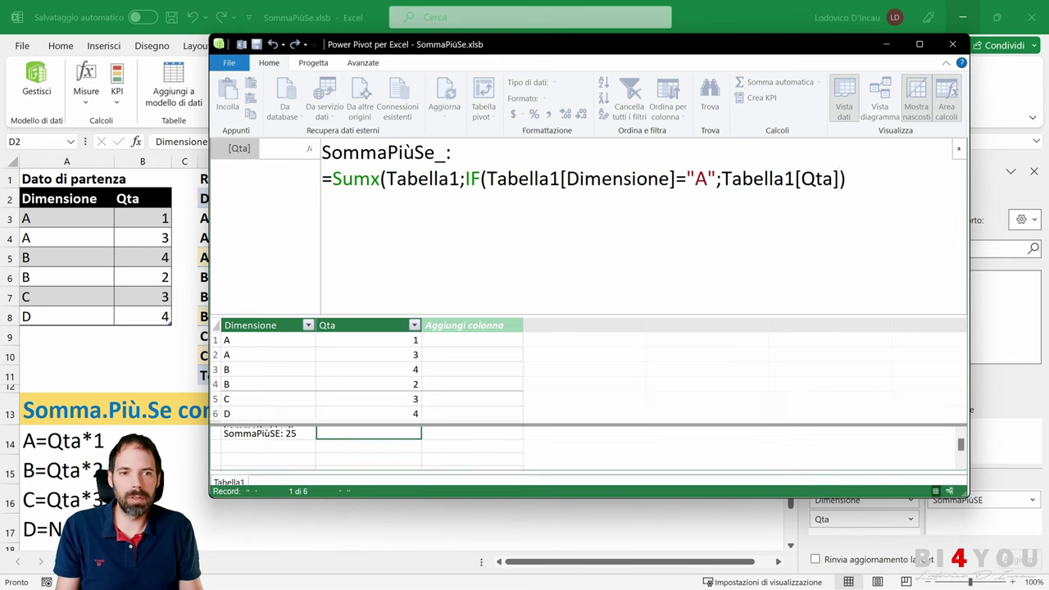
pyautogui.write(')')
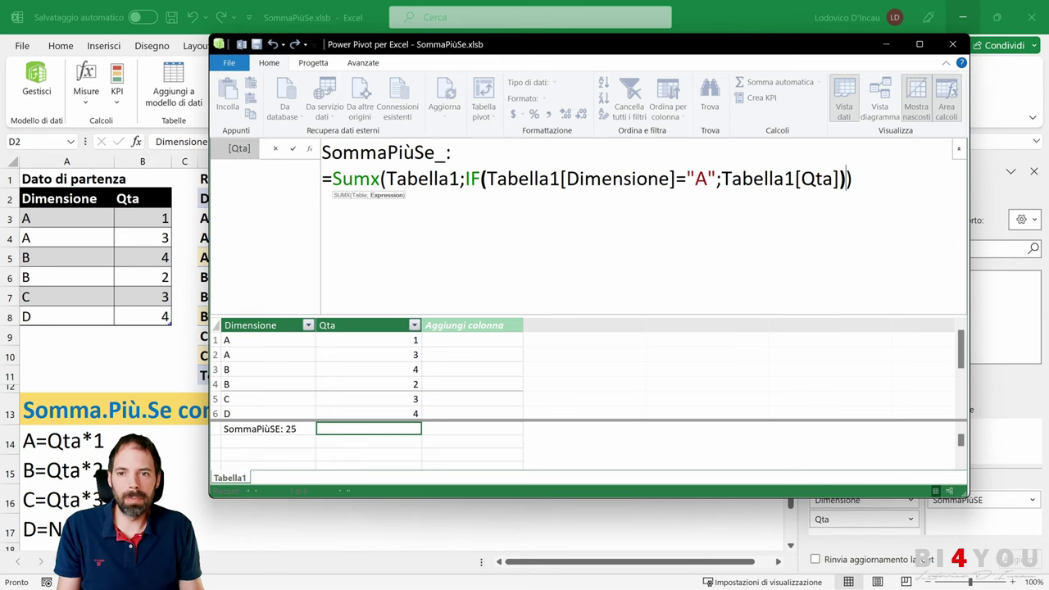
# Step: Break the formula into lines, with Sumx on a new line and IF indented on the line below it
pyautogui.click(465, 178)
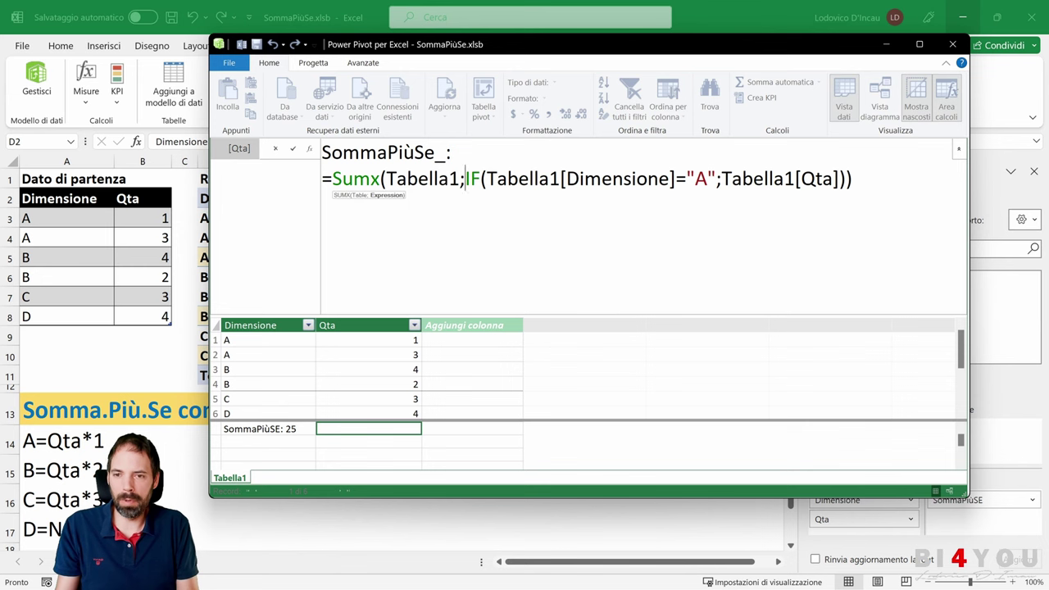
pyautogui.hotkey('shift', 'Return')
pyautogui.press('Tab')
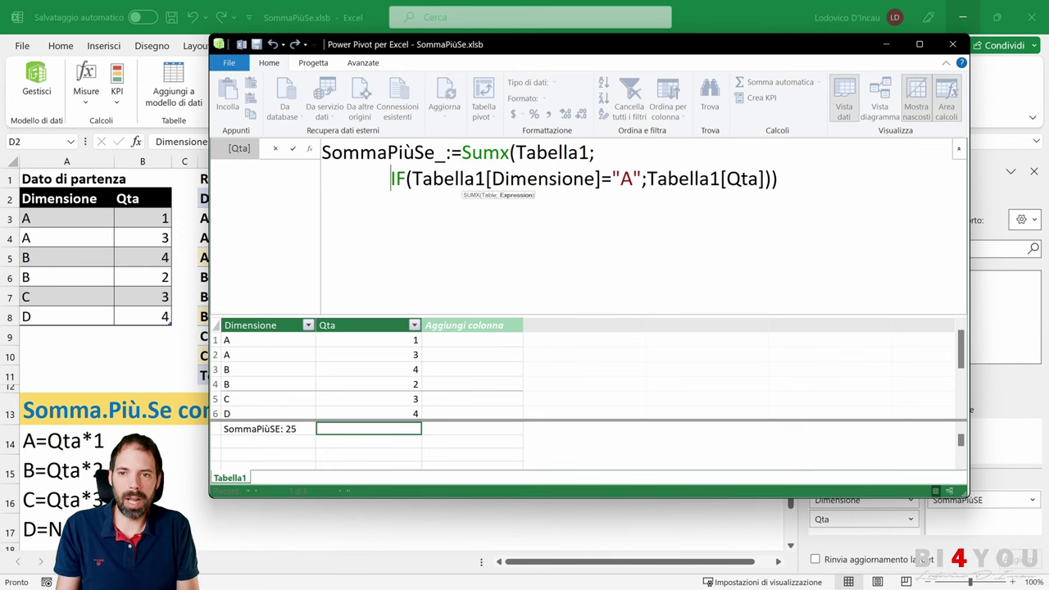
pyautogui.click(463, 152)
pyautogui.hotkey('shift', 'Return')
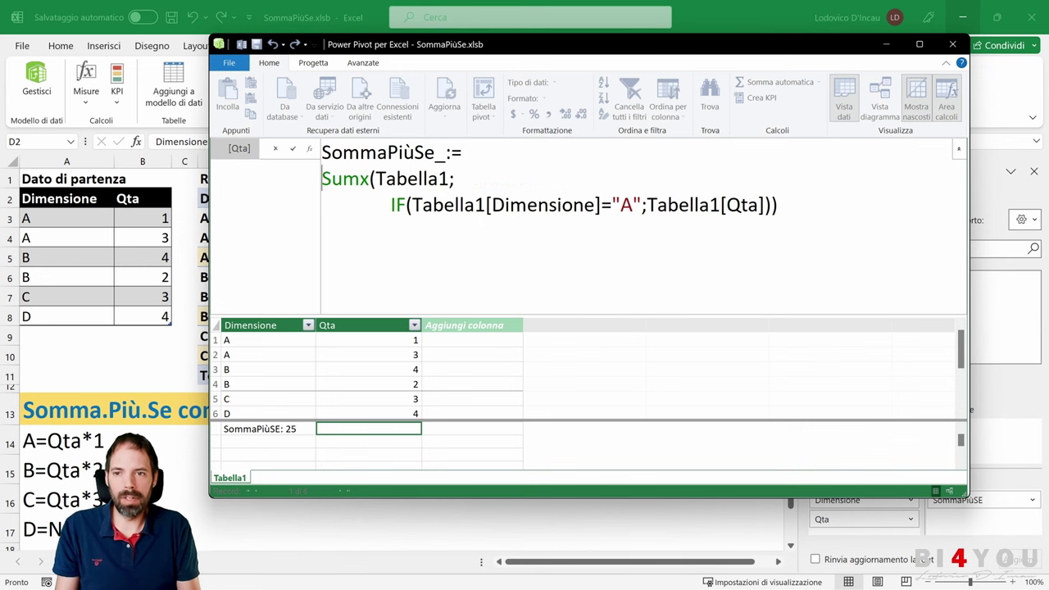
pyautogui.click(391, 205)
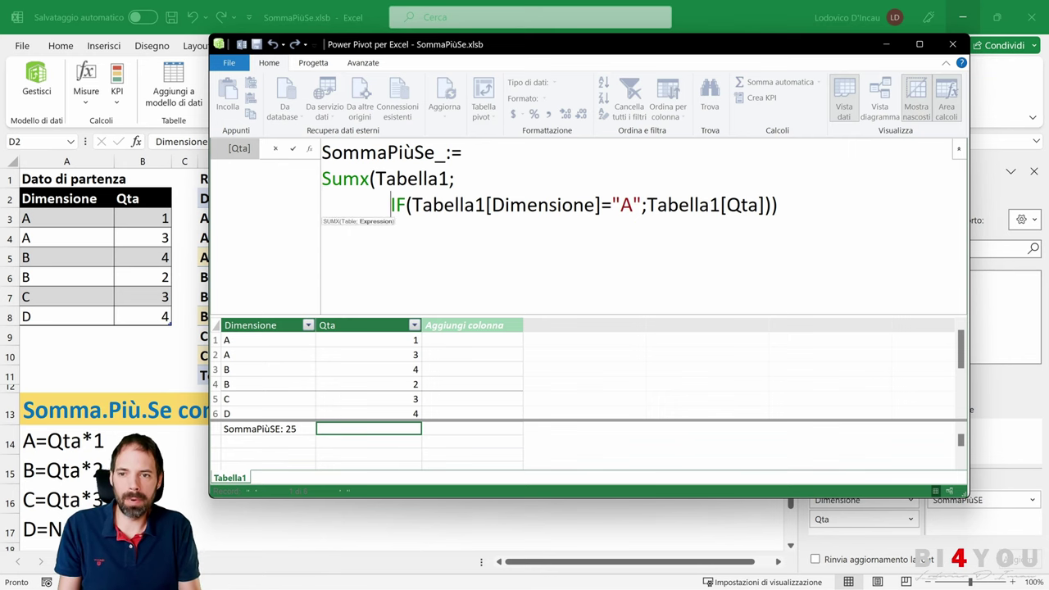
# Step: Add BLANK() as the IF function's false result after Tabella1[Qta]
pyautogui.click(647, 205)
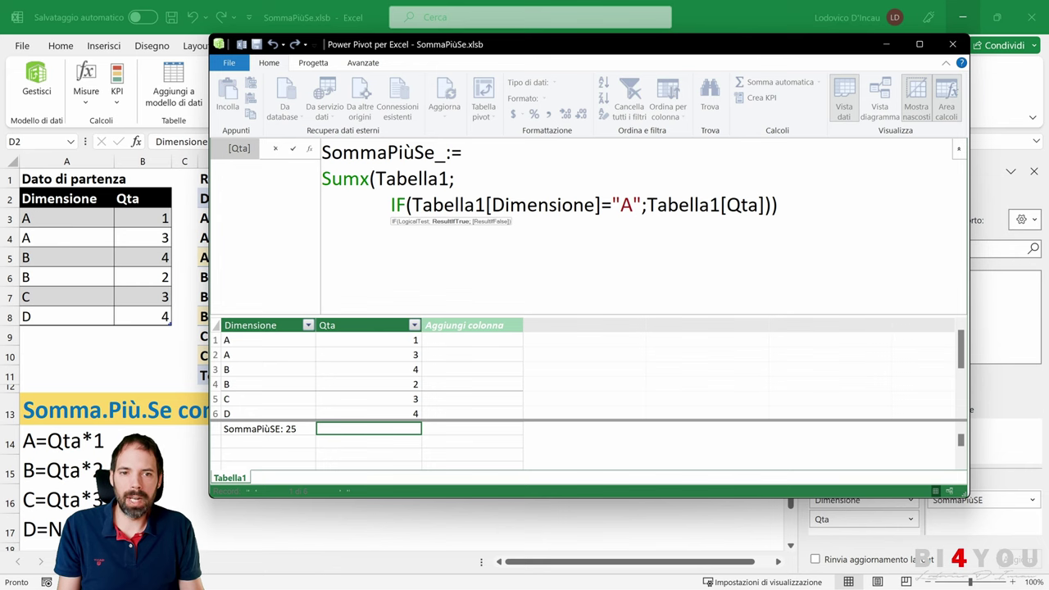
pyautogui.click(632, 205)
pyautogui.moveTo(647, 205); pyautogui.dragTo(761, 205)
pyautogui.click(764, 205)
pyautogui.write(';Blank')
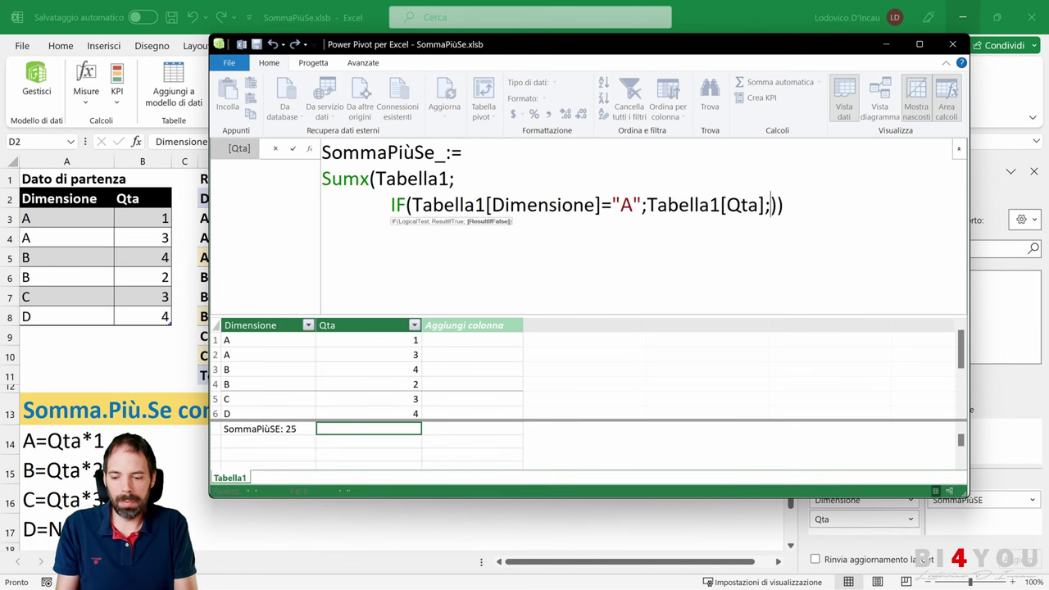
pyautogui.press('Tab')
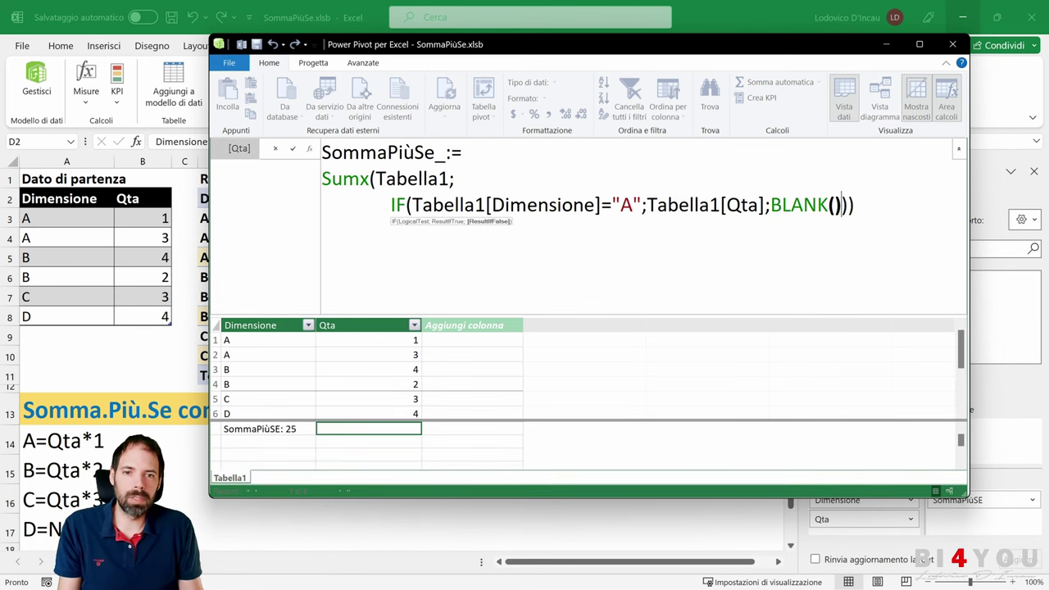
# Step: Check the IF condition, the BLANK() result and the closing parentheses, and commit the SommaPiùSe_ measure
pyautogui.moveTo(643, 205); pyautogui.dragTo(406, 205)
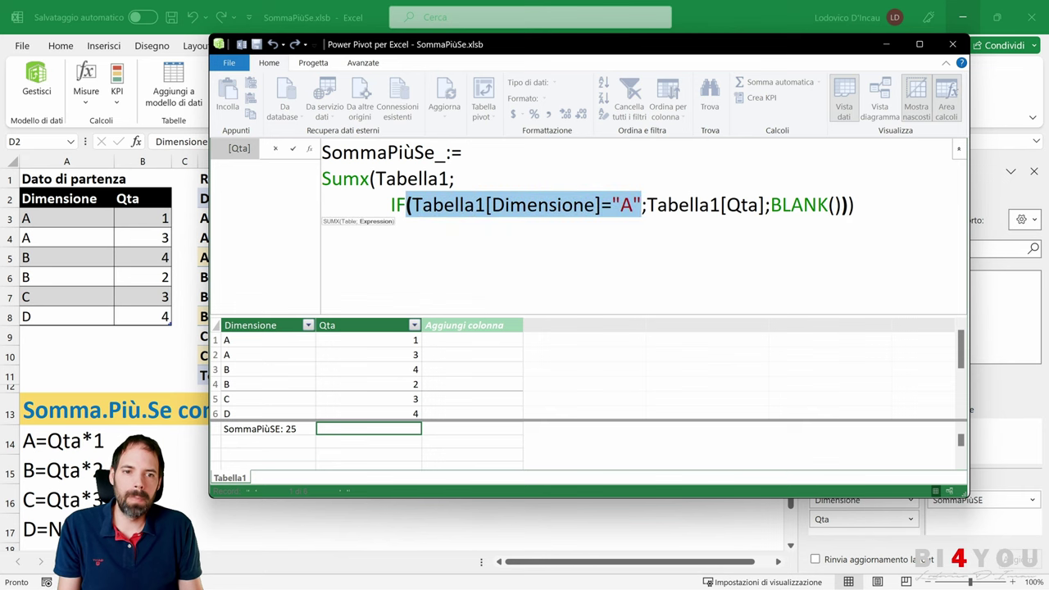
pyautogui.moveTo(770, 205); pyautogui.dragTo(841, 205)
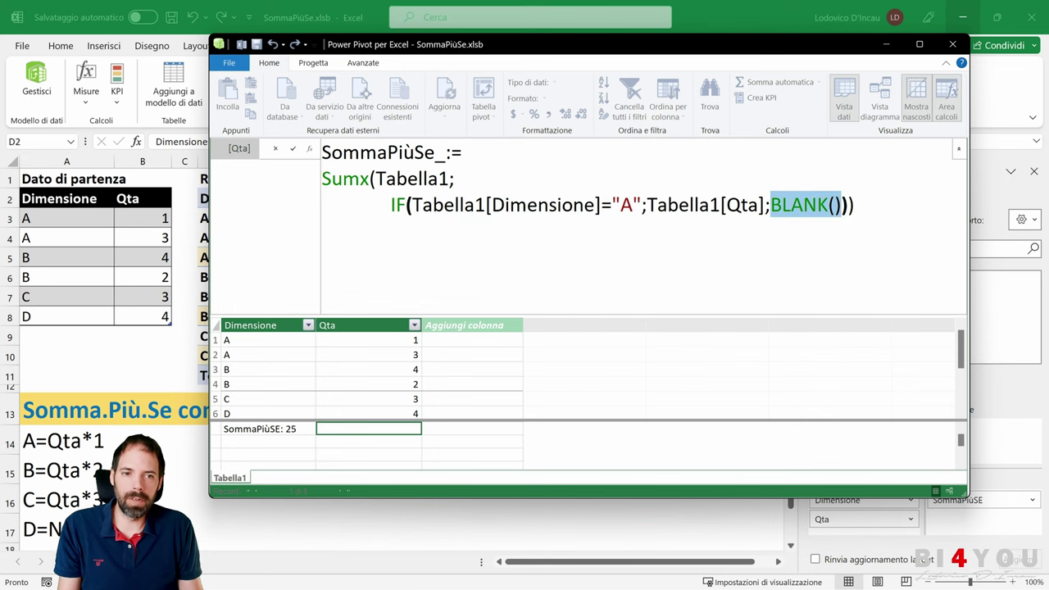
pyautogui.click(835, 205)
pyautogui.click(841, 205)
pyautogui.click(854, 205)
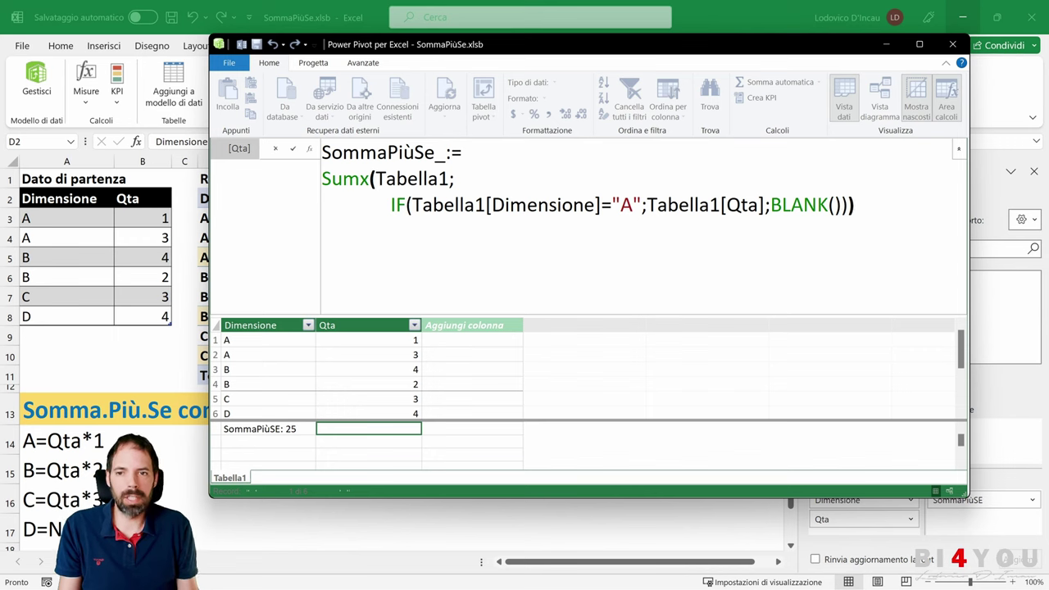
pyautogui.press('Return')
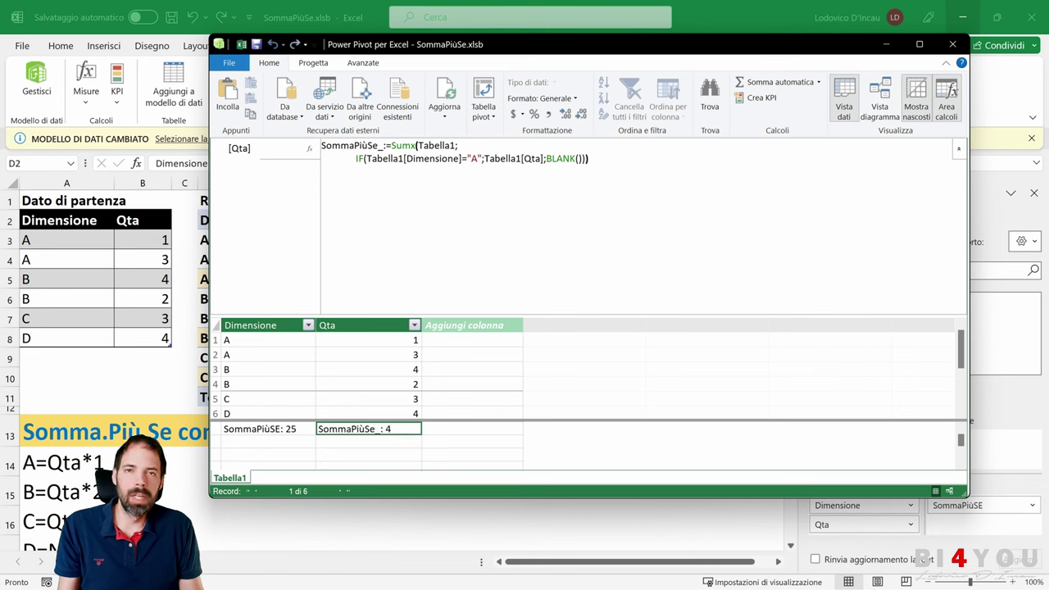
# Step: Enlarge the formula text and move Tabella1[Qta] and BLANK() onto a new line, indented under IF
pyautogui.scroll(3, 533, 160)
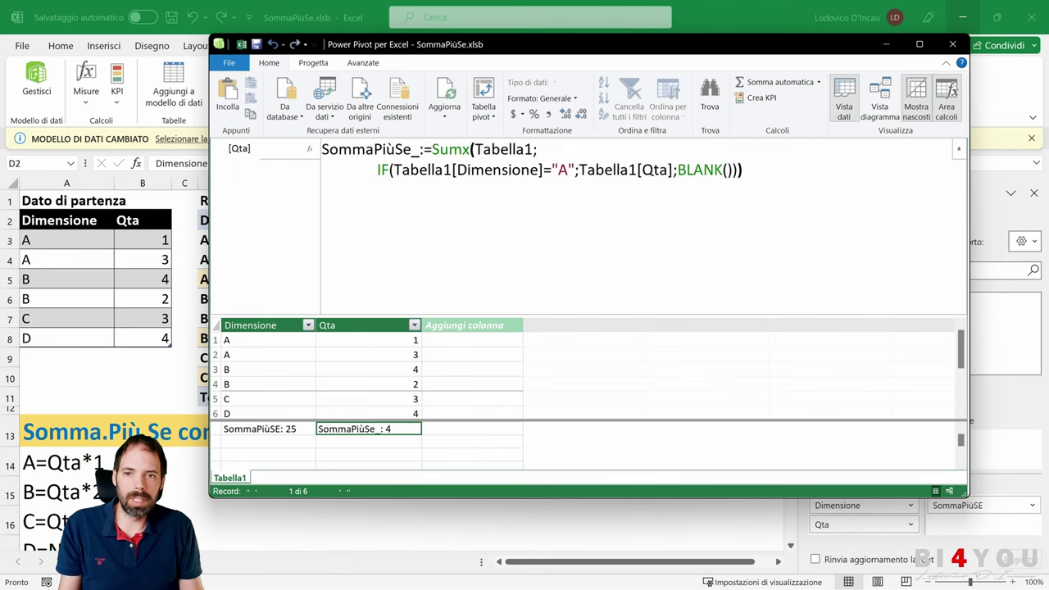
pyautogui.scroll(2, 532, 164)
pyautogui.click(570, 176)
pyautogui.click(628, 176)
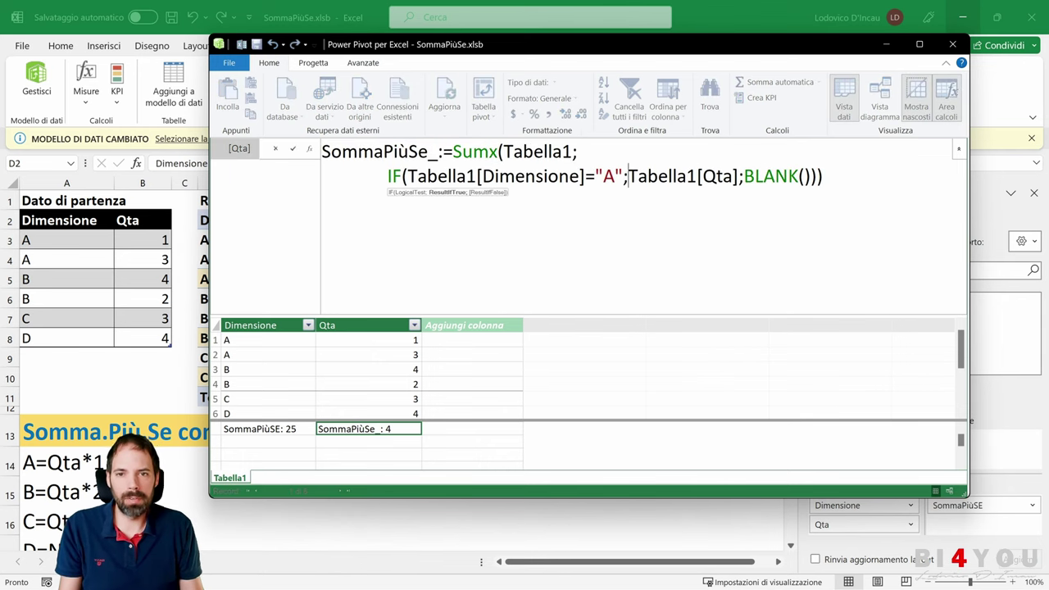
pyautogui.hotkey('alt', 'Return')
pyautogui.press('Tab')
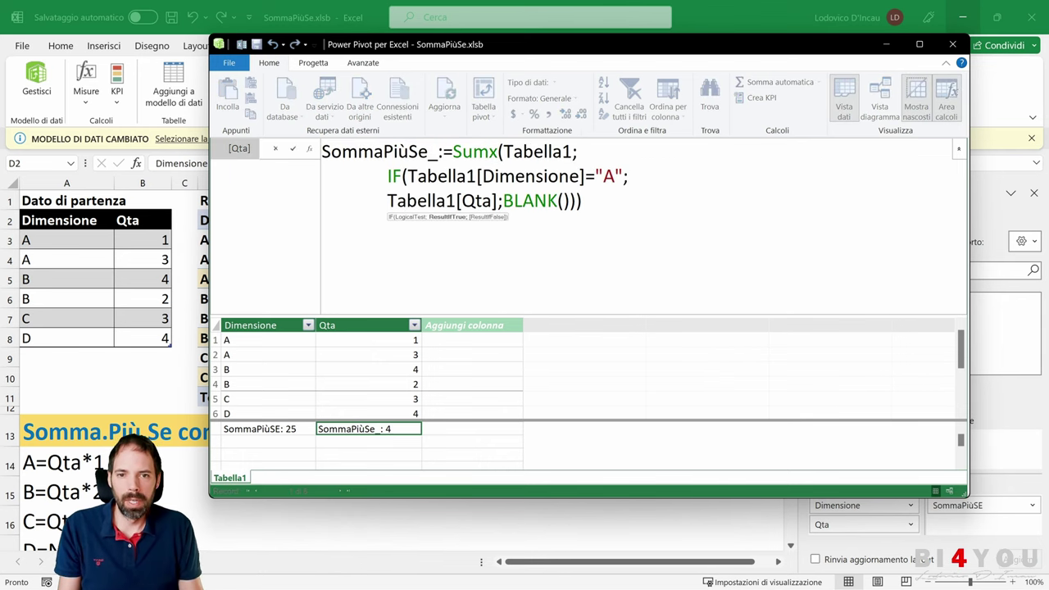
# Step: Copy the Tabella1[Dimensione]="A"; condition and move it onto its own line, indented beneath the IF opening
pyautogui.moveTo(630, 176); pyautogui.dragTo(407, 175)
pyautogui.hotkey('ctrl', 'c')
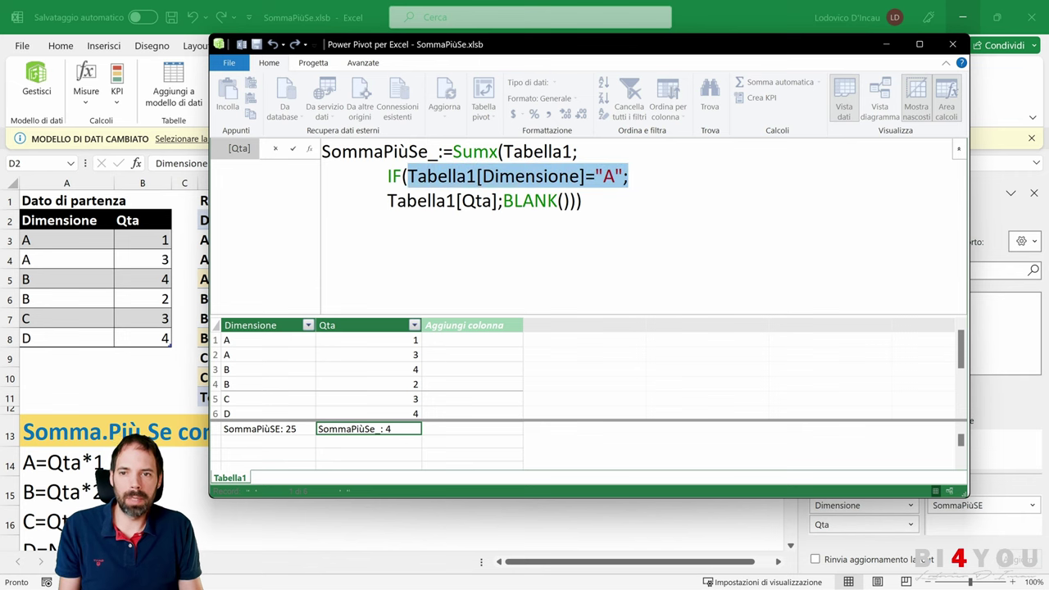
pyautogui.press('Left')
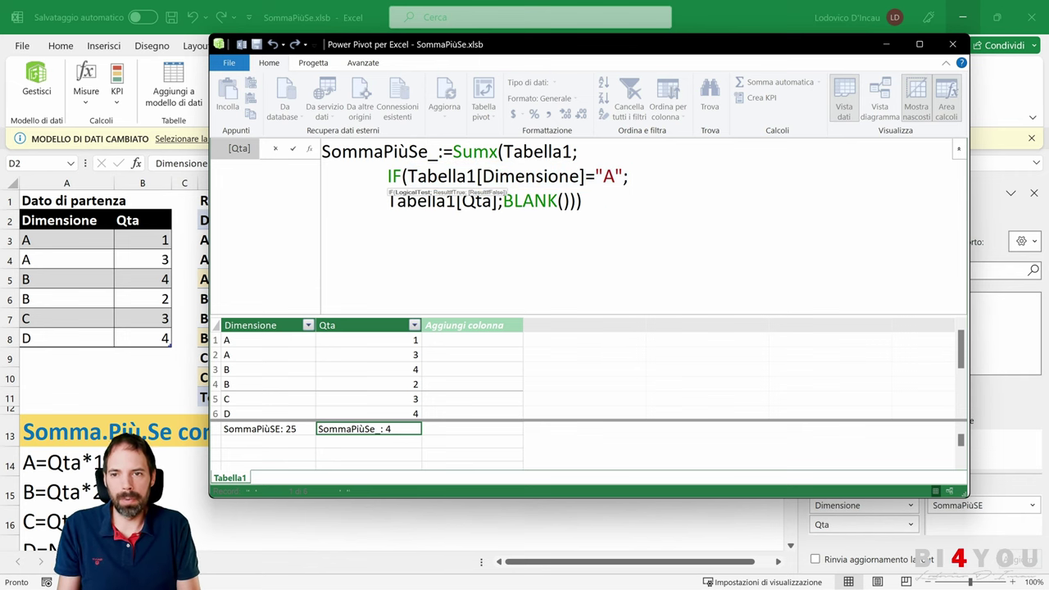
pyautogui.hotkey('alt', 'Return')
pyautogui.press('Tab')
pyautogui.press('End')
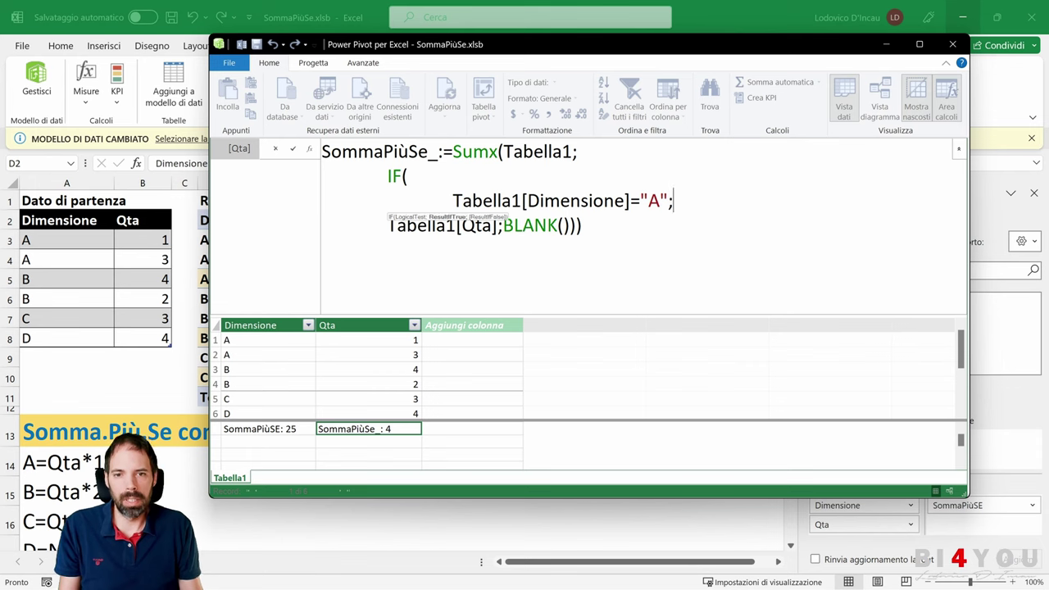
# Step: Paste the copied Tabella1[Dimensione]="A"; condition twice more, each on its own indented line beneath the first one
pyautogui.hotkey('alt', 'Return')
pyautogui.press('Tab')
pyautogui.hotkey('ctrl', 'v')
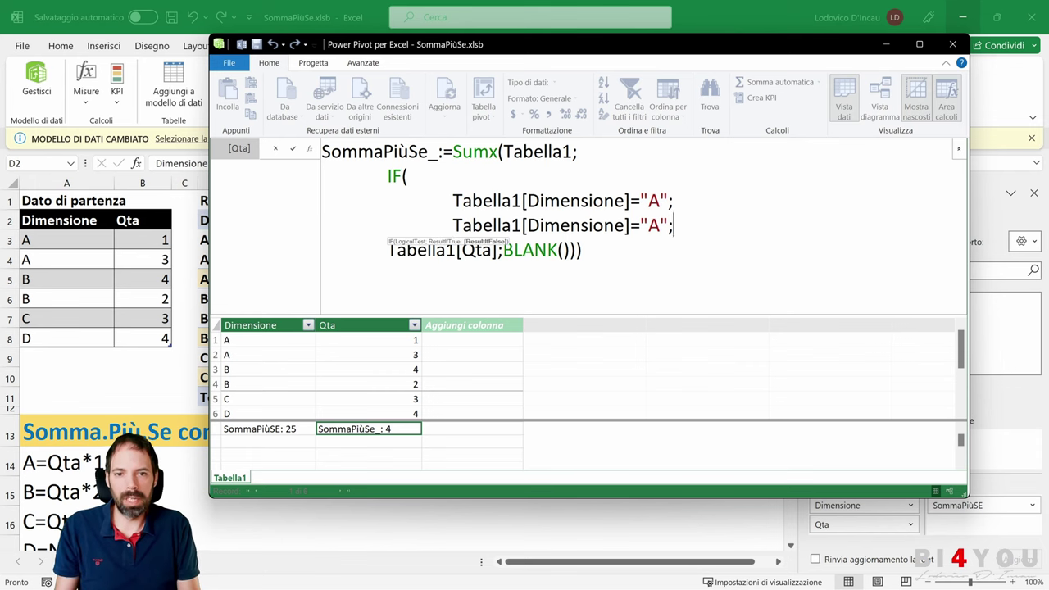
pyautogui.hotkey('alt', 'Return')
pyautogui.press('Tab')
pyautogui.hotkey('ctrl', 'v')
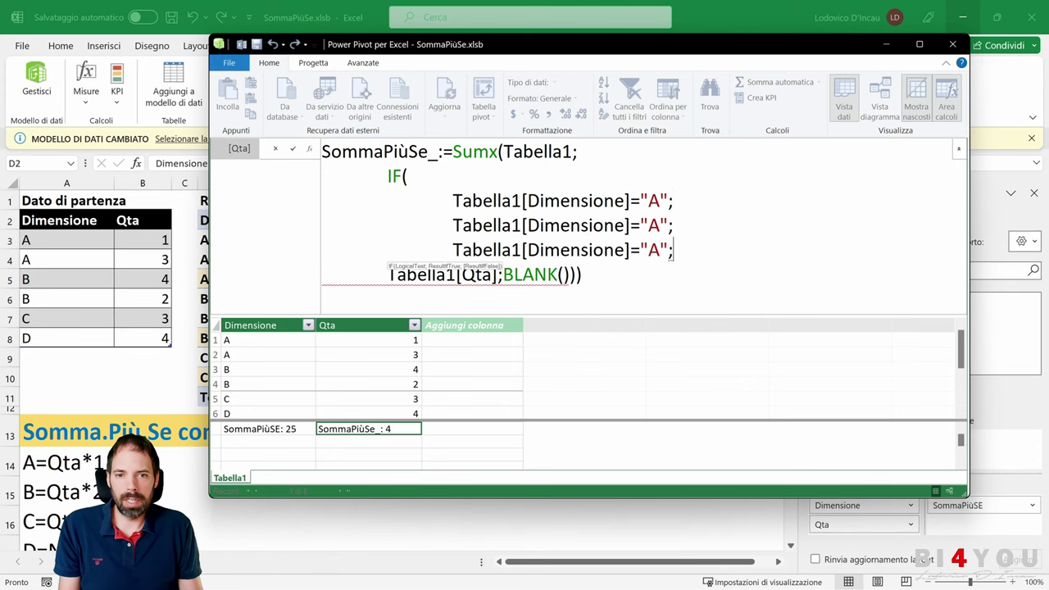
# Step: Replace the semicolon after the first and second Tabella1[Dimensione]="A" conditions with the || operator
pyautogui.press('Up')
pyautogui.press('Up')
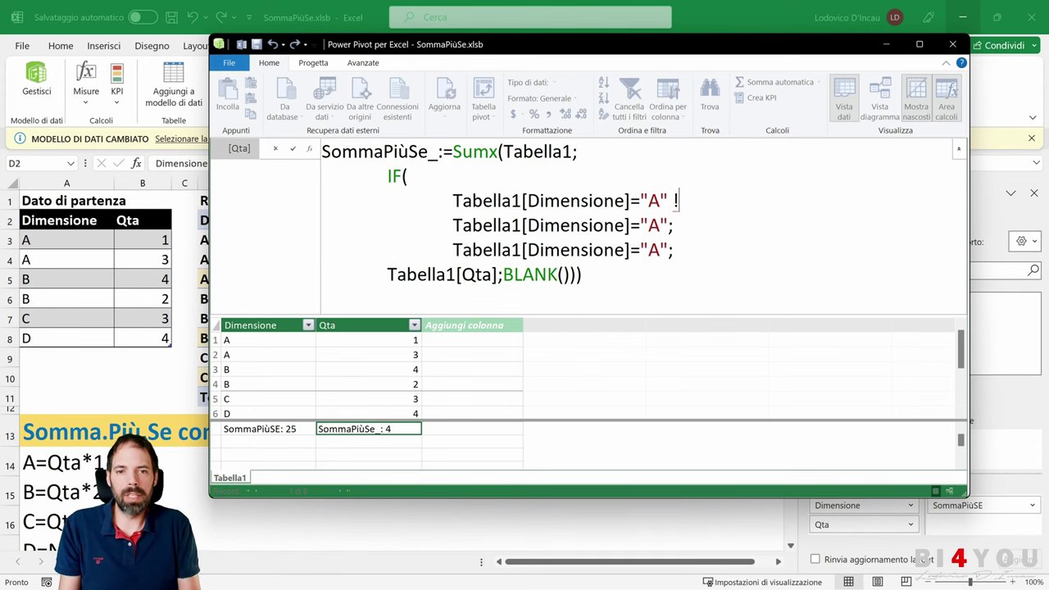
pyautogui.press('BackSpace')
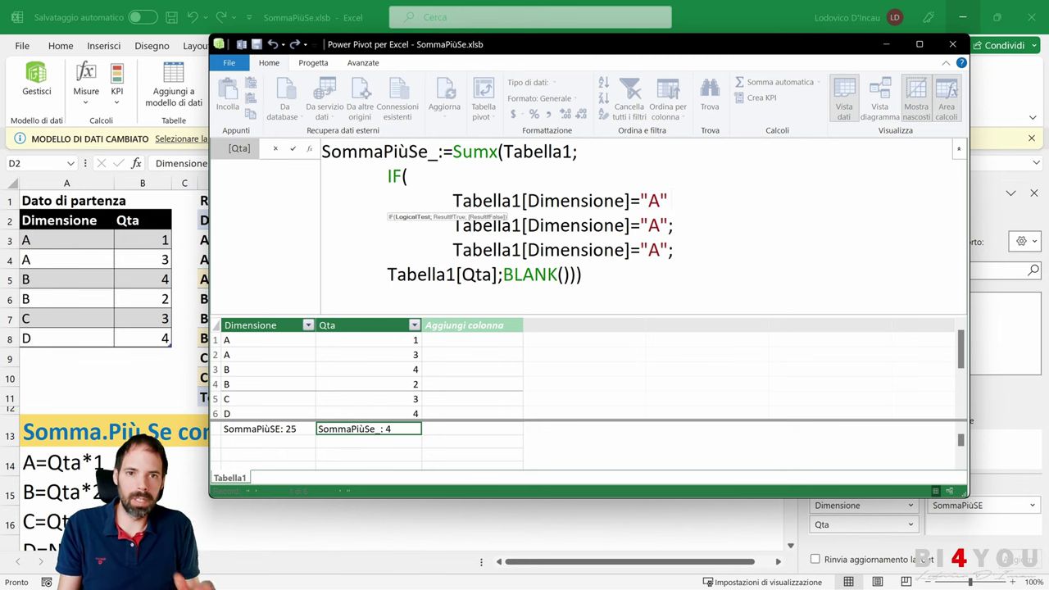
pyautogui.write('||')
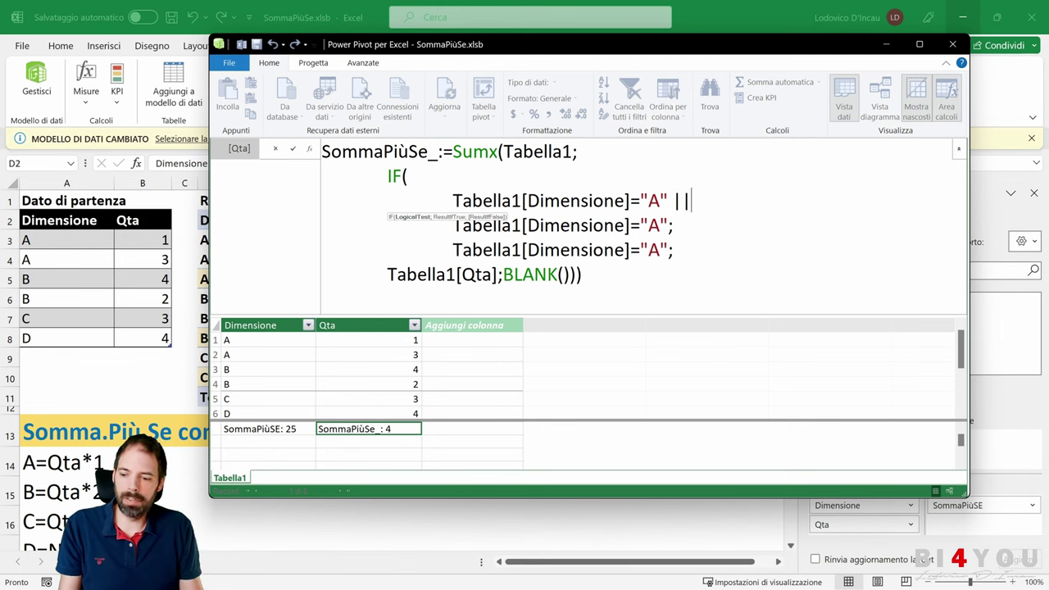
pyautogui.press('Down')
pyautogui.press('BackSpace')
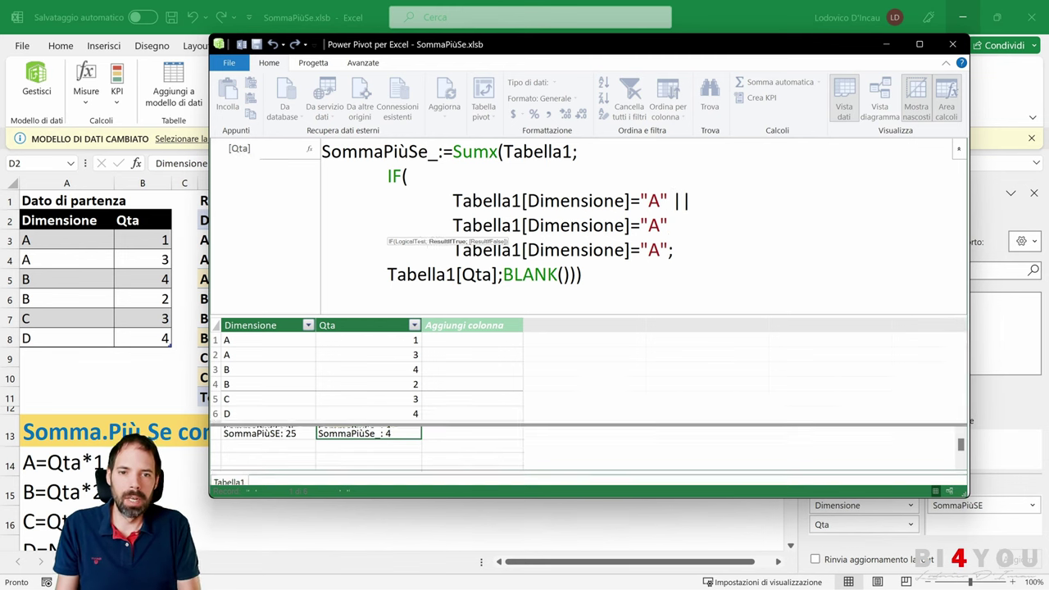
pyautogui.write('||')
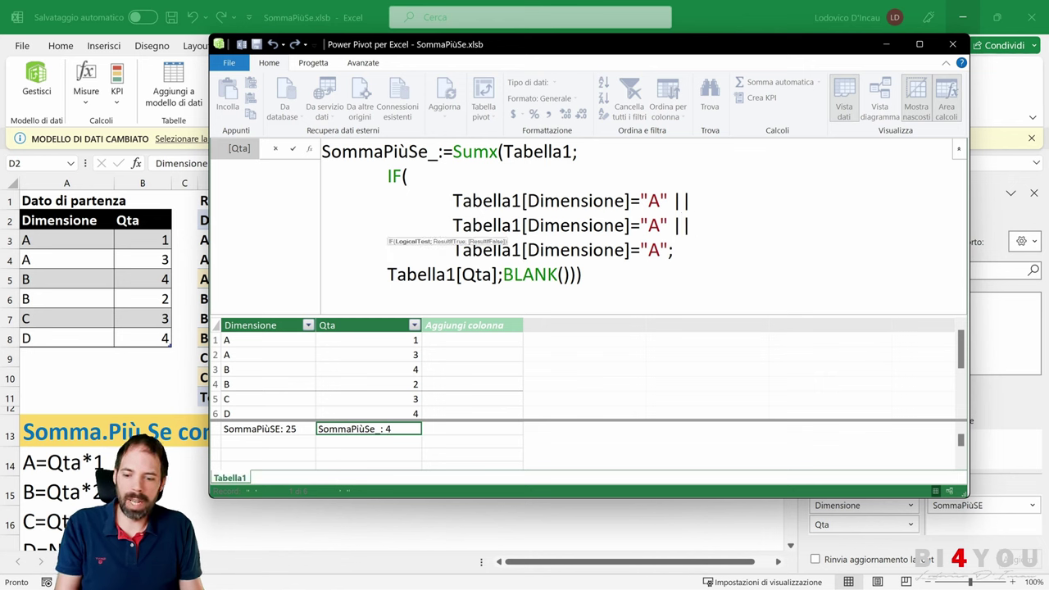
pyautogui.write(' &&')
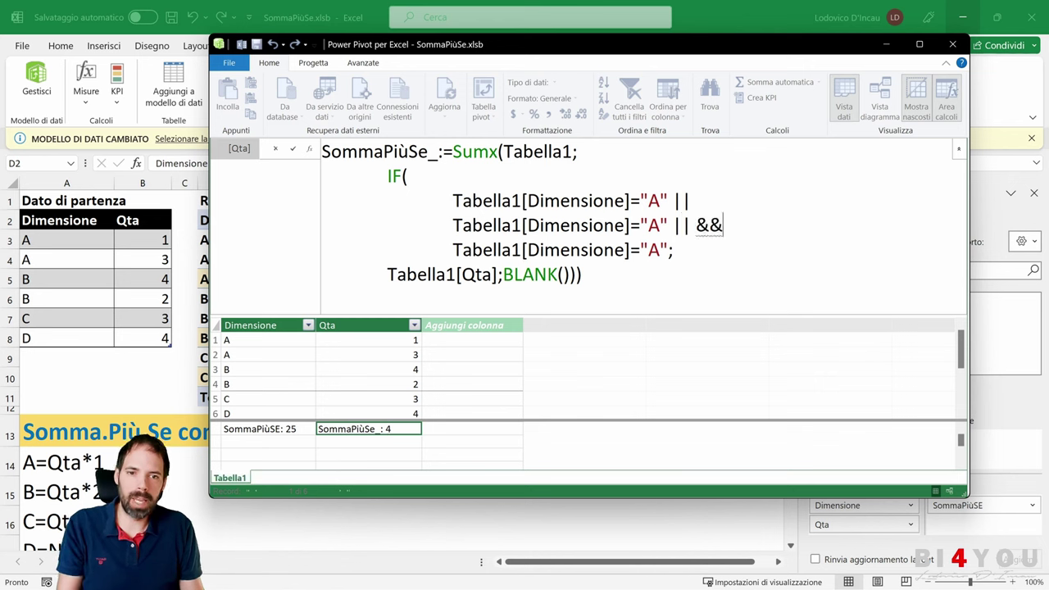
pyautogui.press('BackSpace')
pyautogui.press('BackSpace')
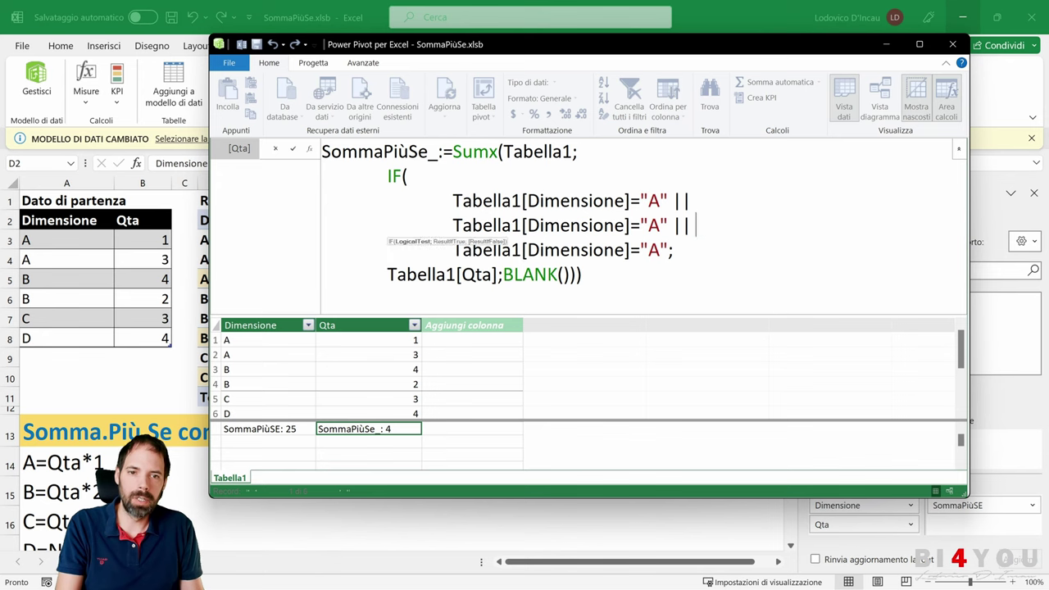
pyautogui.press('BackSpace')
# Step: Change the value compared in the second condition to "B" and in the third condition to "C"
pyautogui.click(674, 250)
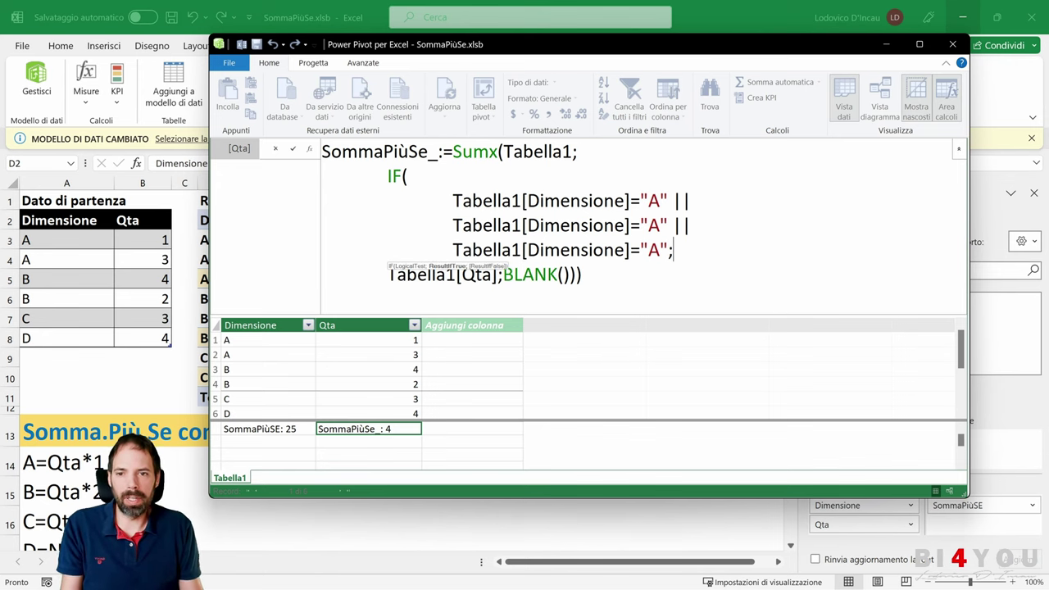
pyautogui.moveTo(452, 201); pyautogui.dragTo(649, 201)
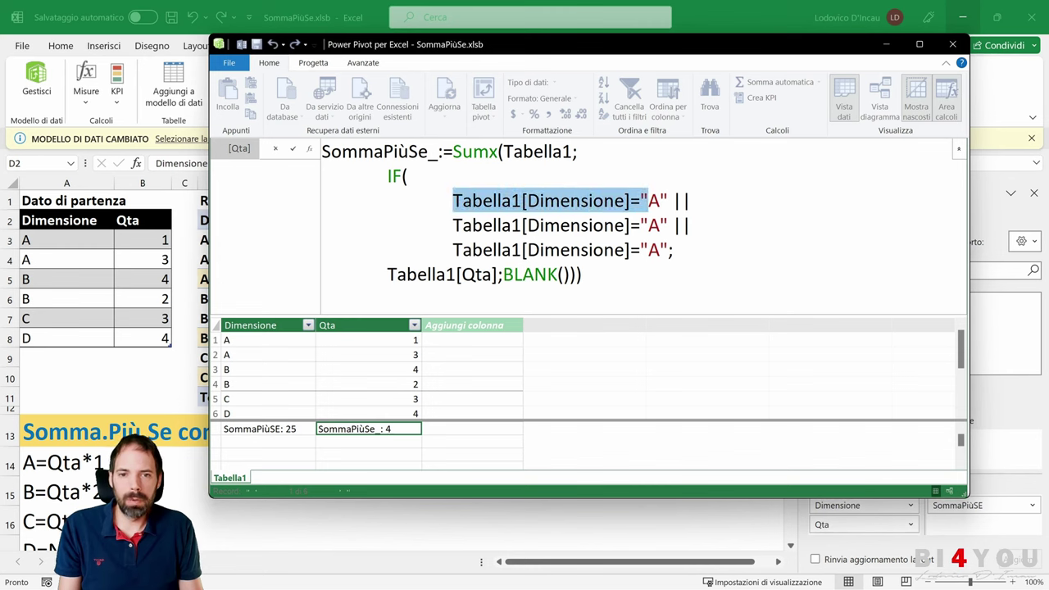
pyautogui.click(660, 225)
pyautogui.press('BackSpace')
pyautogui.write('B')
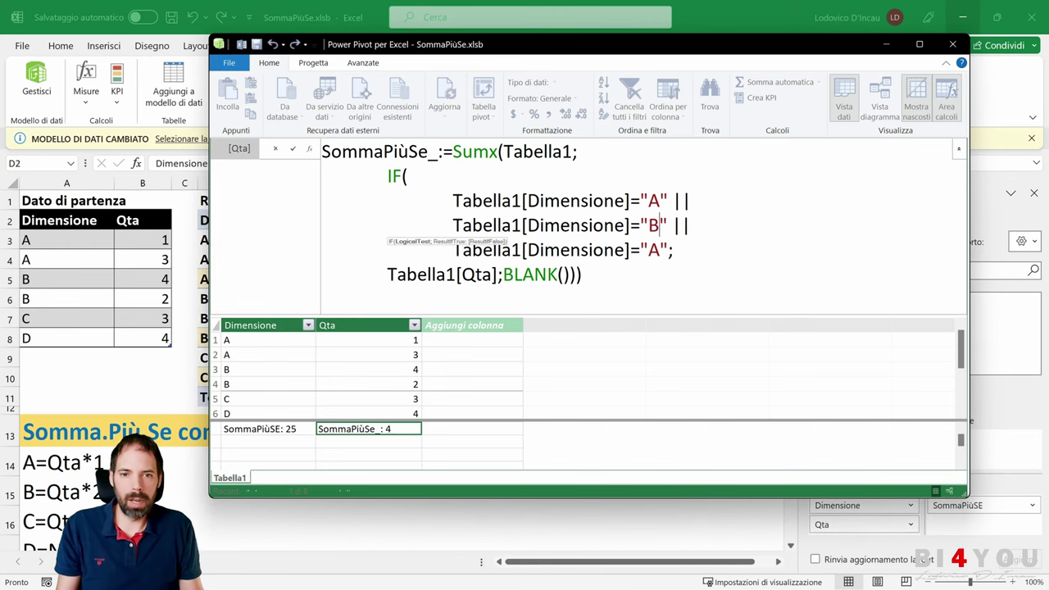
pyautogui.click(661, 250)
pyautogui.press('BackSpace')
pyautogui.write('C')
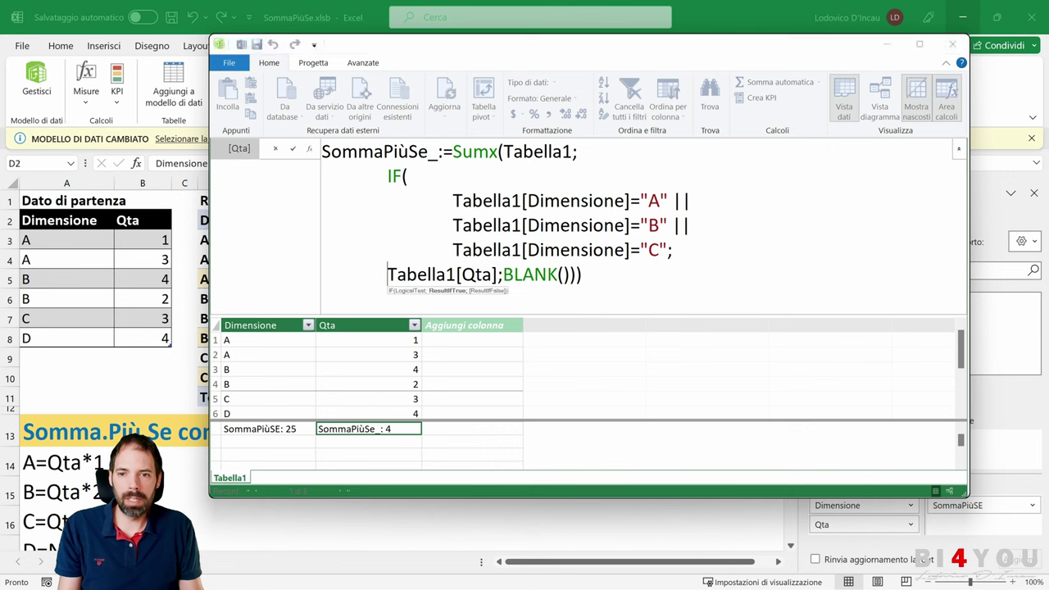
# Step: Check the IF function's Tabella1[Qta] and BLANK() results, and commit the SommaPiùSe_ measure
pyautogui.moveTo(500, 275); pyautogui.dragTo(387, 274)
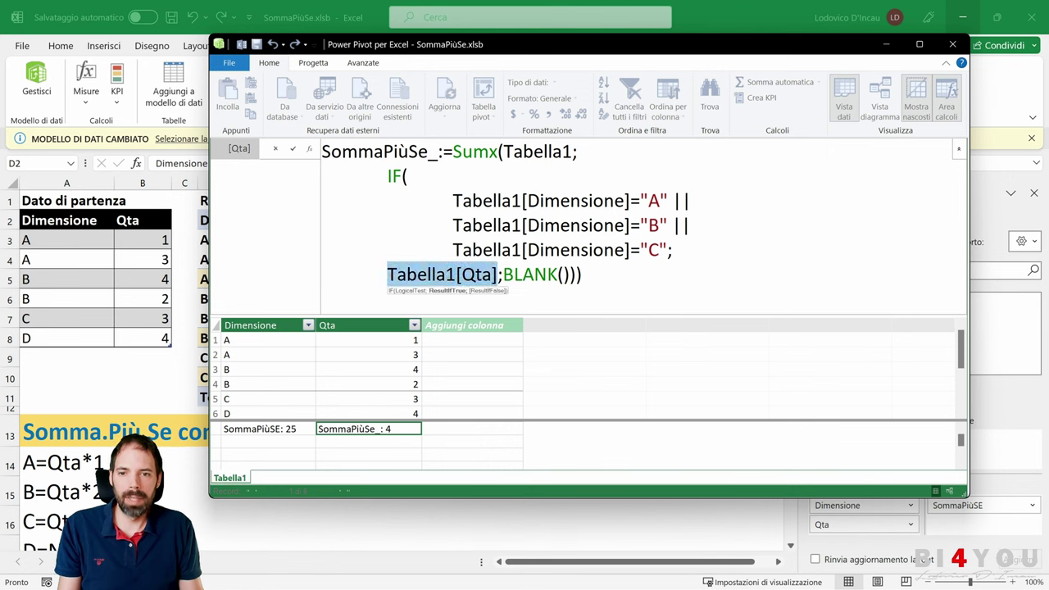
pyautogui.moveTo(503, 274); pyautogui.dragTo(576, 275)
pyautogui.click(582, 275)
pyautogui.press('Return')
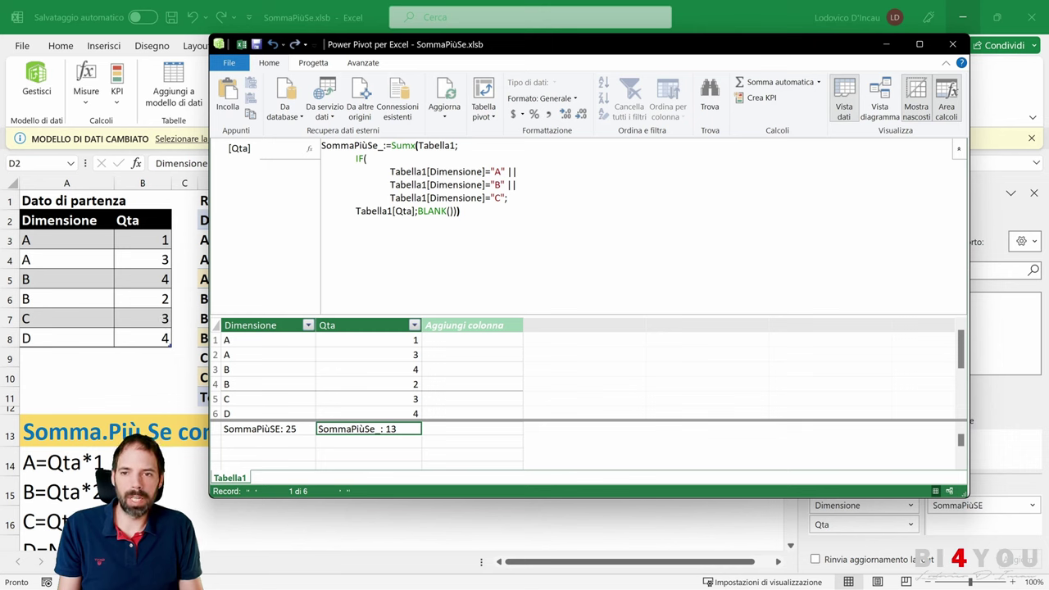
# Step: Enlarge the SommaPiùSe_ formula text and examine its IF conditions, the || operators, the Tabella1[Qta] result and the Tabella1 argument
pyautogui.moveTo(460, 211); pyautogui.dragTo(318, 146)
pyautogui.scroll(5, 451, 197)
pyautogui.scroll(-1, 451, 197)
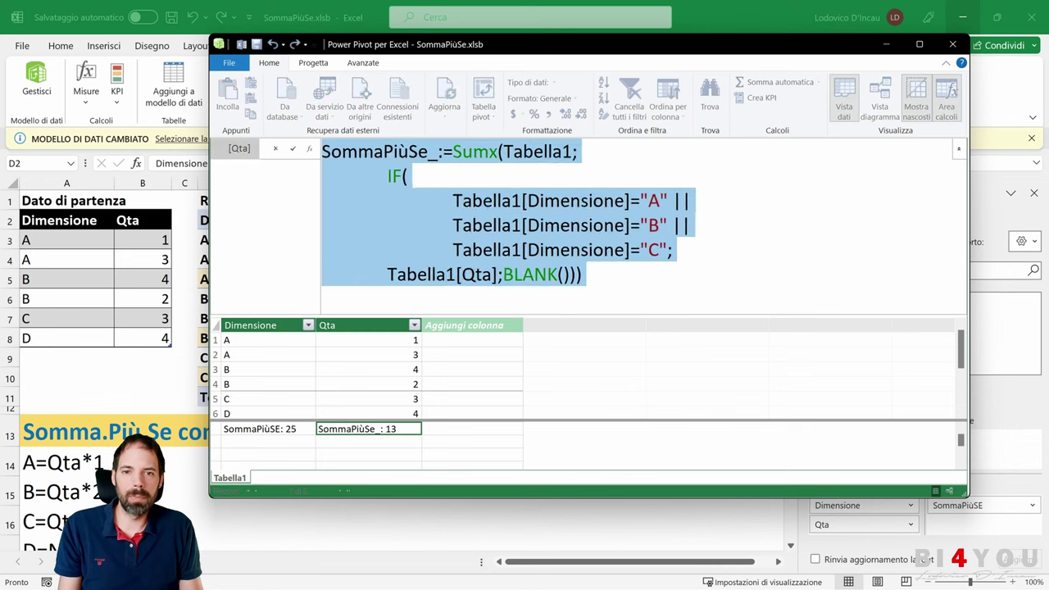
pyautogui.scroll(-1, 451, 211)
pyautogui.click(572, 270)
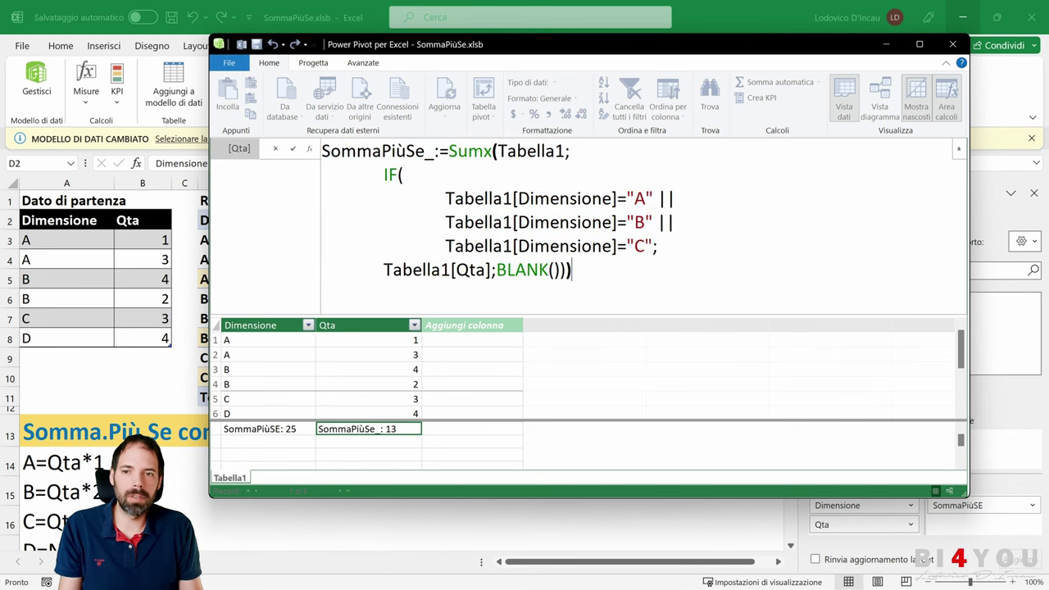
pyautogui.moveTo(384, 175); pyautogui.dragTo(398, 175)
pyautogui.click(581, 246)
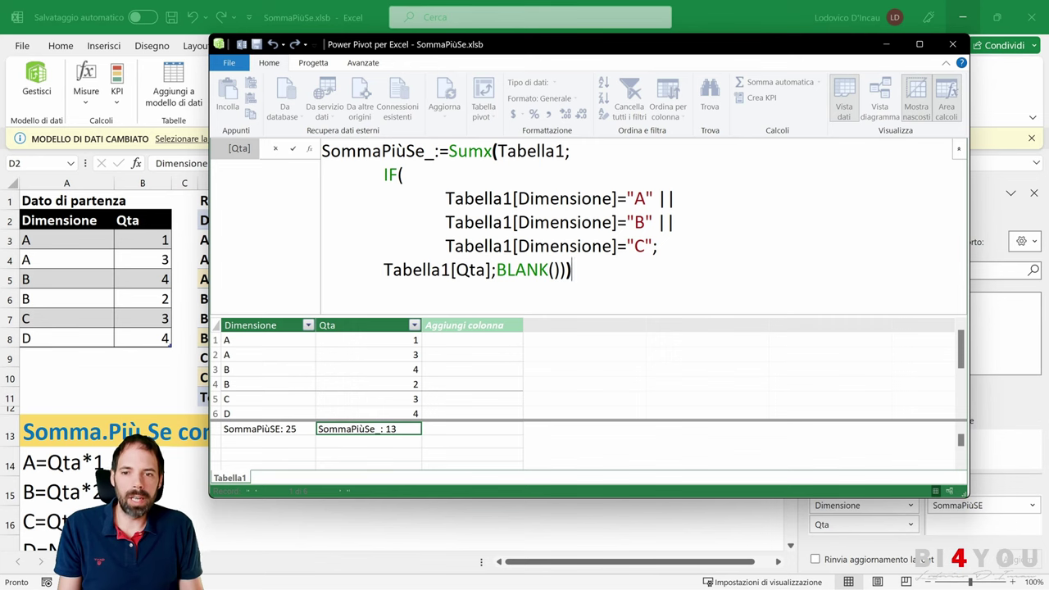
pyautogui.moveTo(490, 270); pyautogui.dragTo(383, 269)
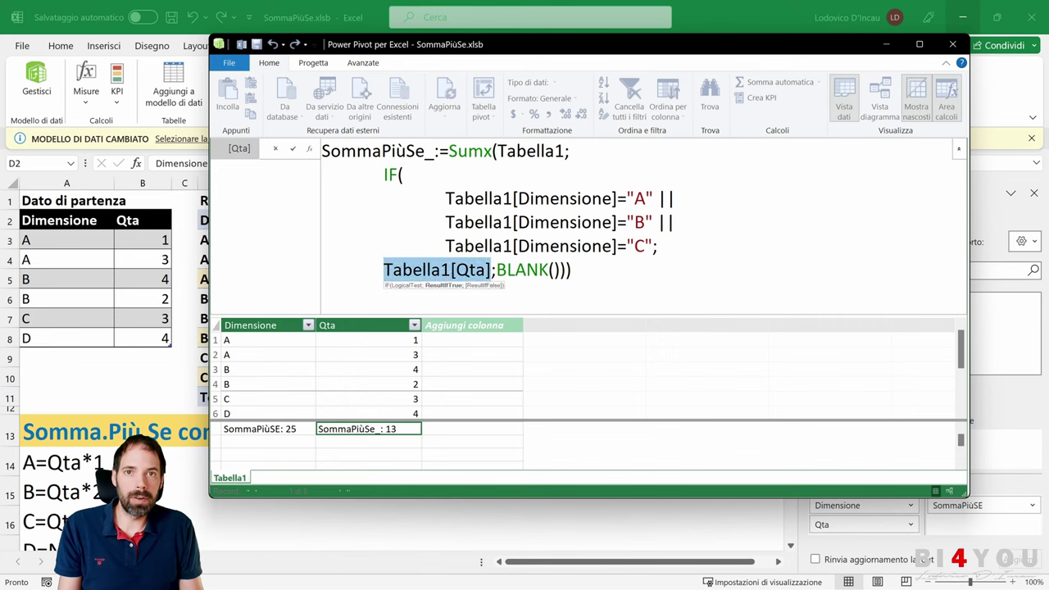
pyautogui.moveTo(677, 198); pyautogui.dragTo(626, 199)
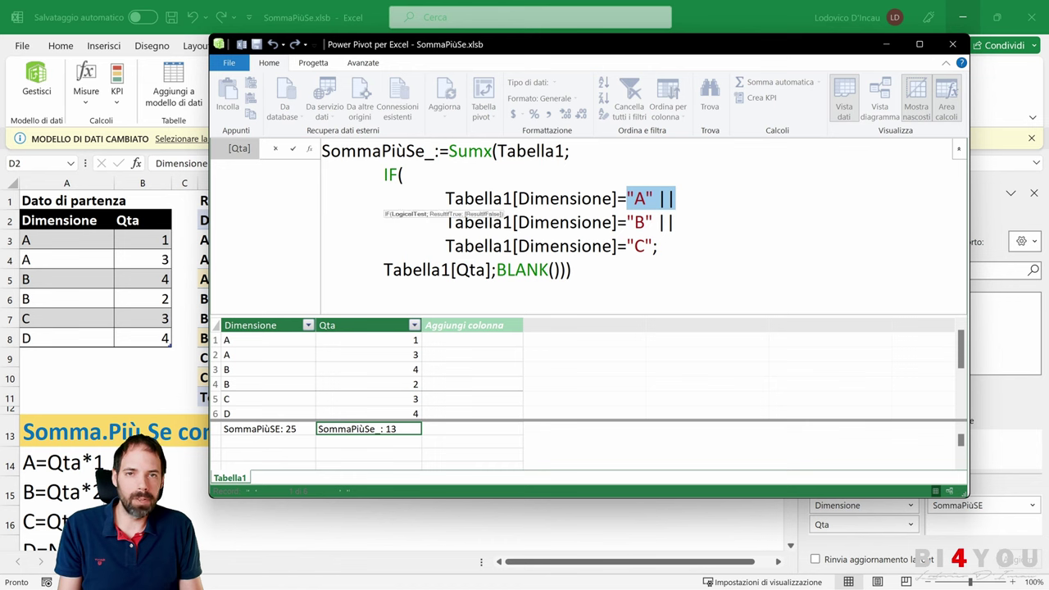
pyautogui.click(572, 269)
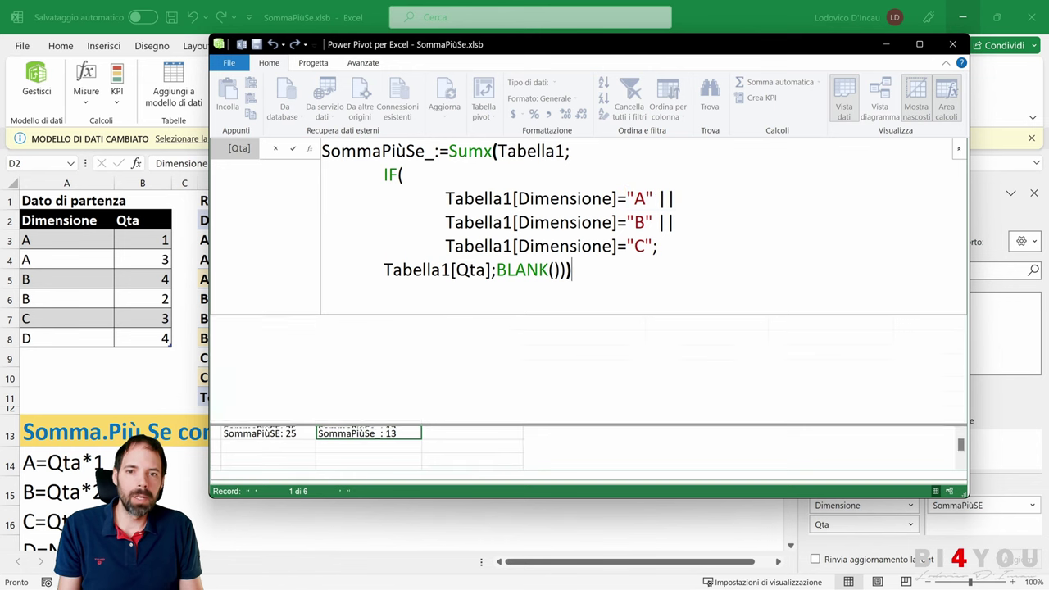
pyautogui.click(658, 246)
pyautogui.click(403, 175)
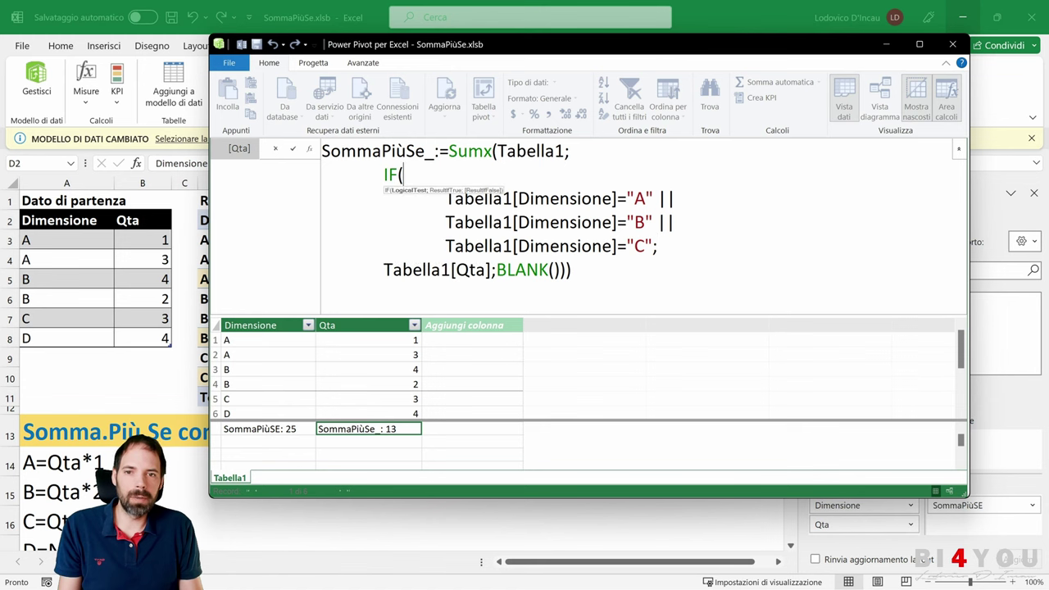
pyautogui.moveTo(497, 151); pyautogui.dragTo(566, 151)
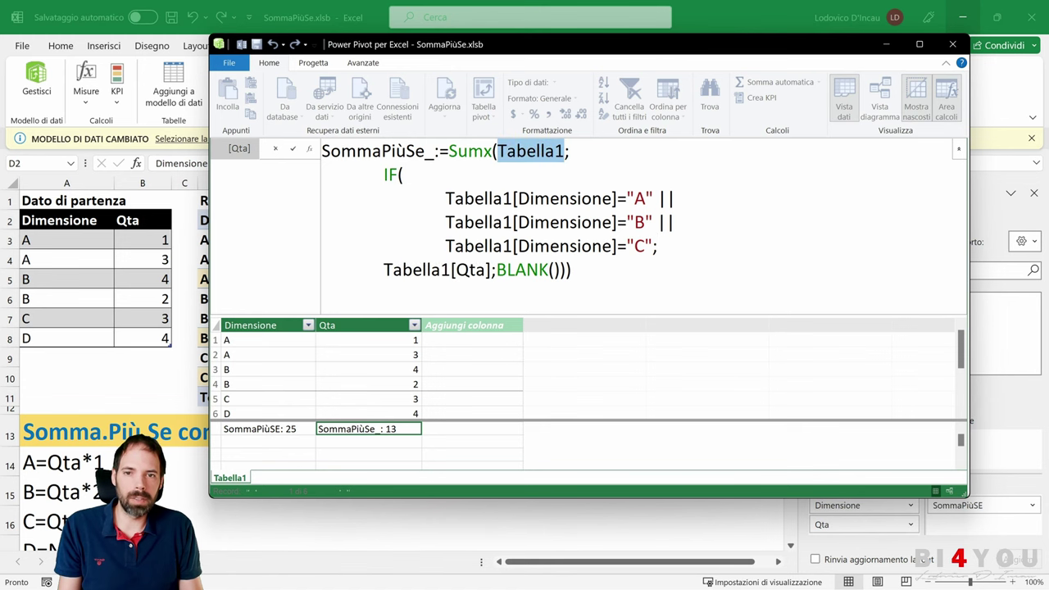
# Step: Move Sumx onto a new line below SommaPiùSe_:= and review the IF conditions together with the Tabella1[Qta] result
pyautogui.click(448, 151)
pyautogui.hotkey('shift', 'Return')
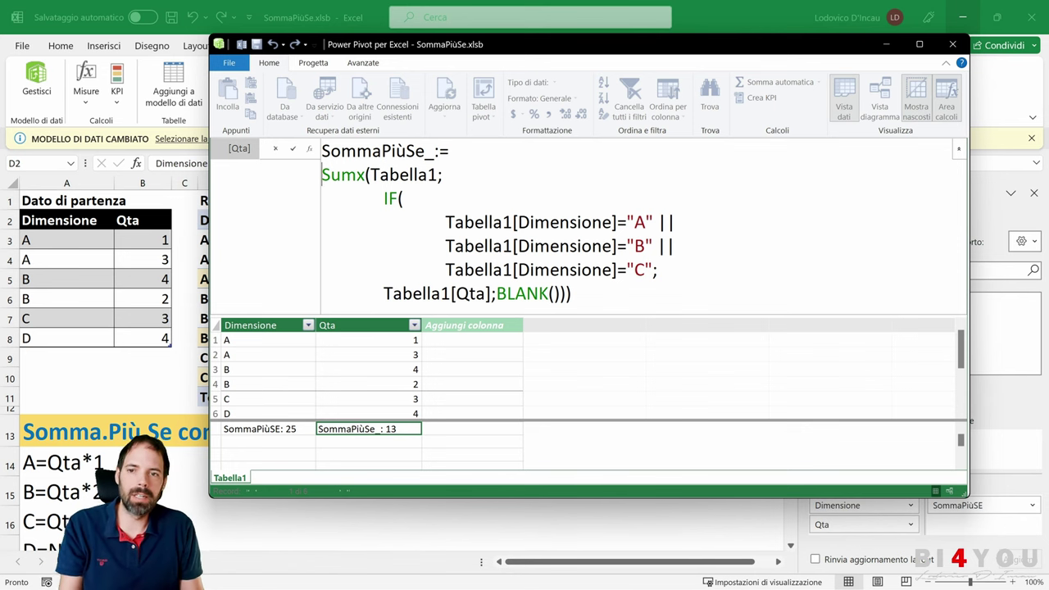
pyautogui.click(403, 198)
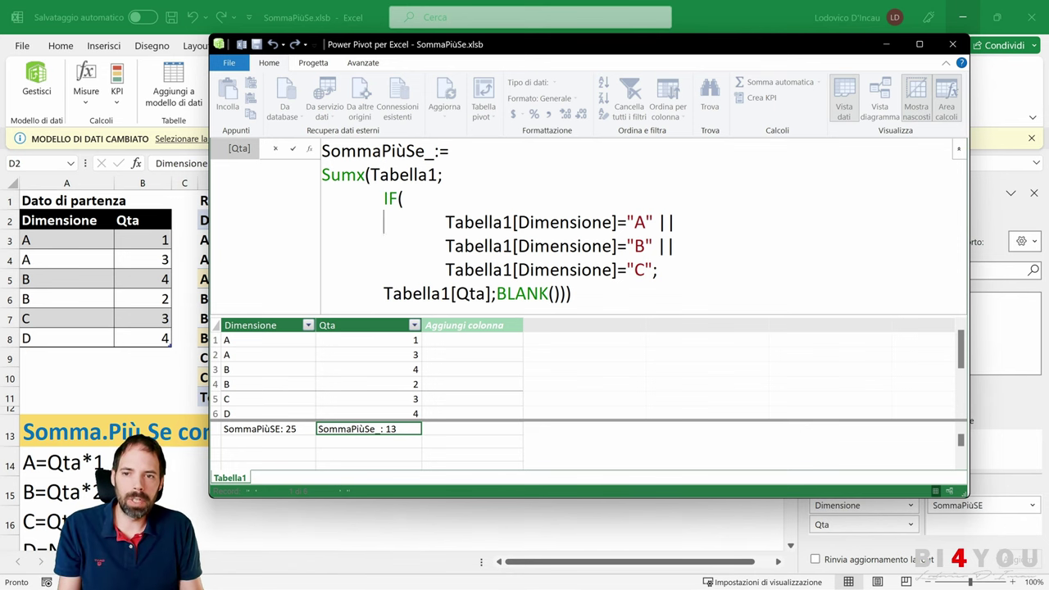
pyautogui.moveTo(382, 199); pyautogui.dragTo(633, 270)
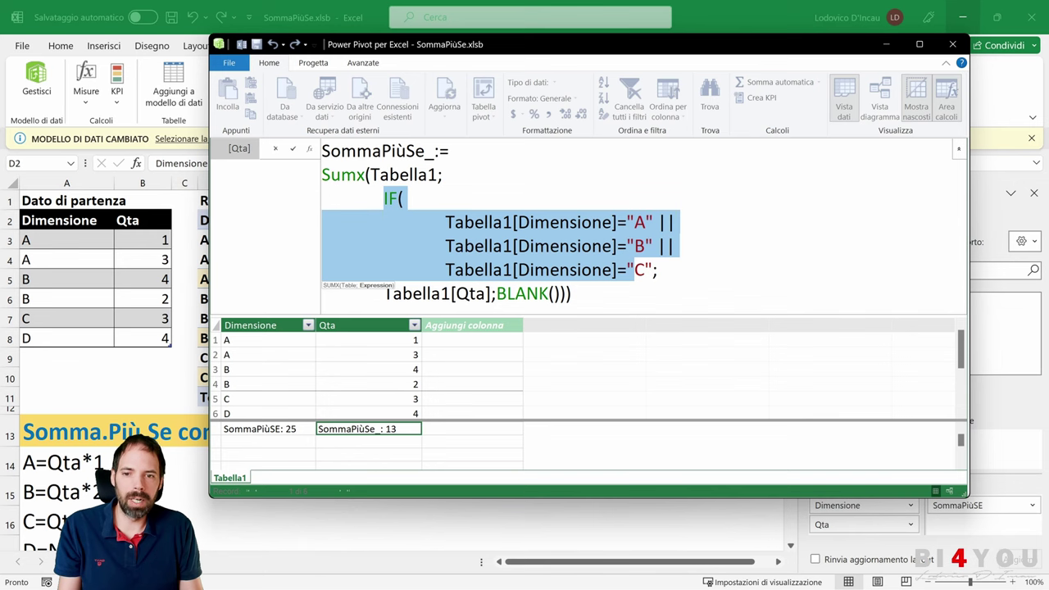
pyautogui.moveTo(496, 294); pyautogui.dragTo(392, 294)
pyautogui.click(388, 198)
pyautogui.moveTo(388, 199); pyautogui.dragTo(660, 269)
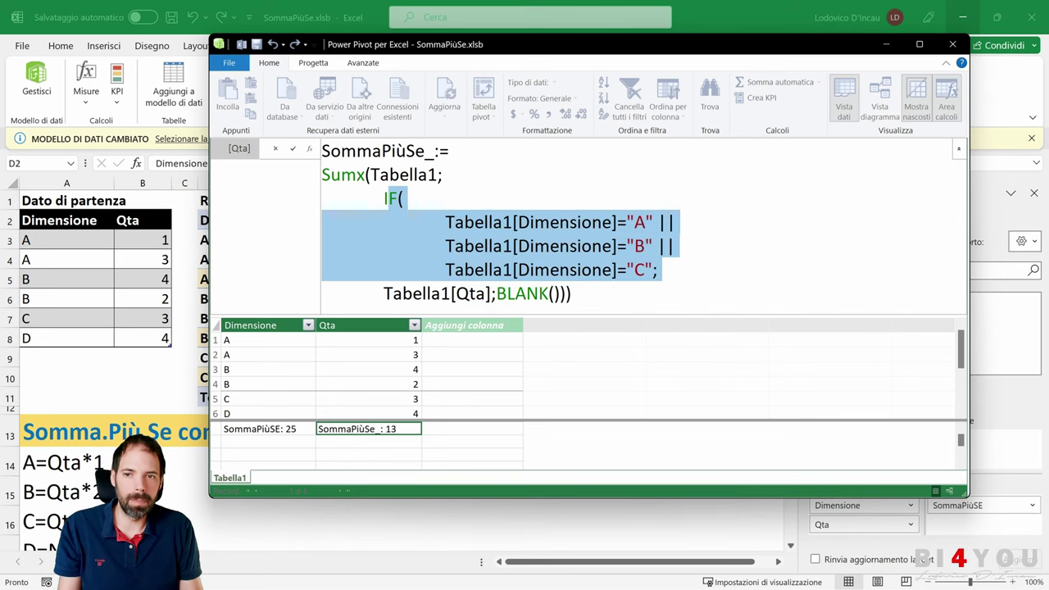
pyautogui.click(658, 270)
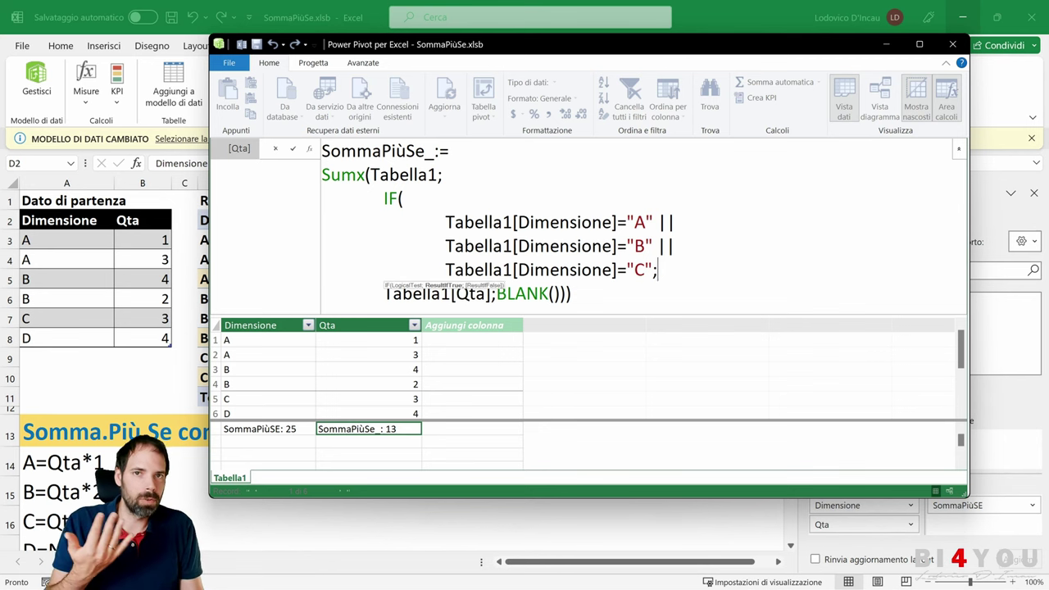
# Step: Review the complete Sumx expression down to its closing parentheses, and commit the SommaPiùSe_ measure
pyautogui.moveTo(576, 294); pyautogui.dragTo(322, 175)
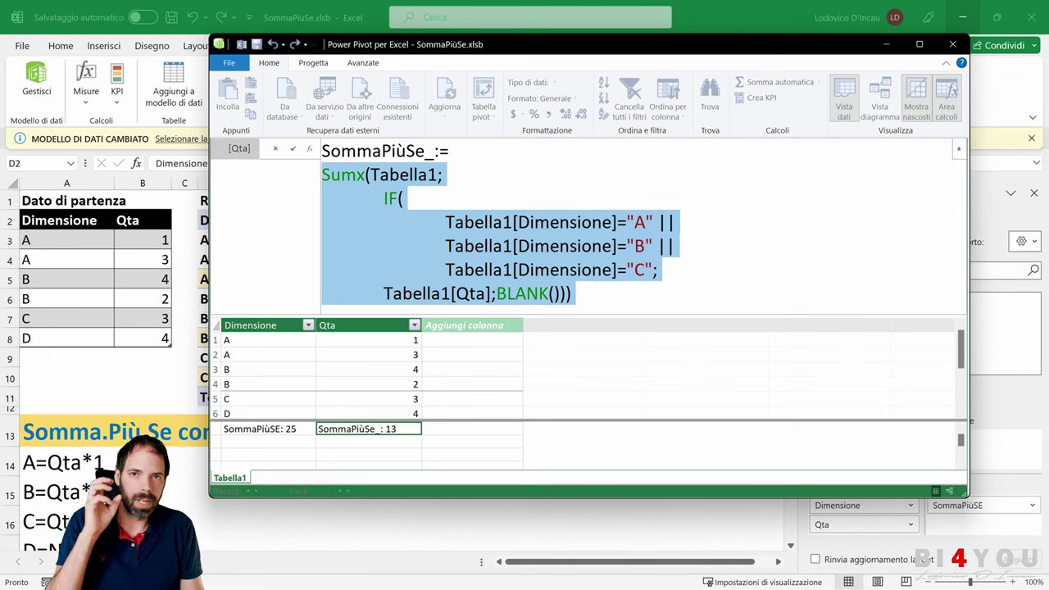
pyautogui.click(403, 198)
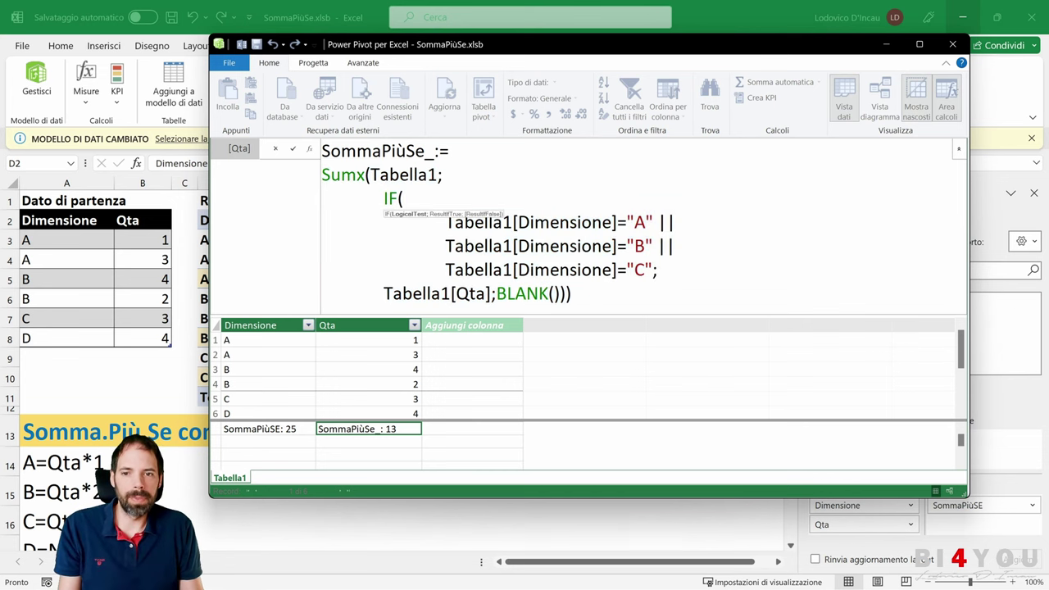
pyautogui.click(454, 246)
pyautogui.click(573, 294)
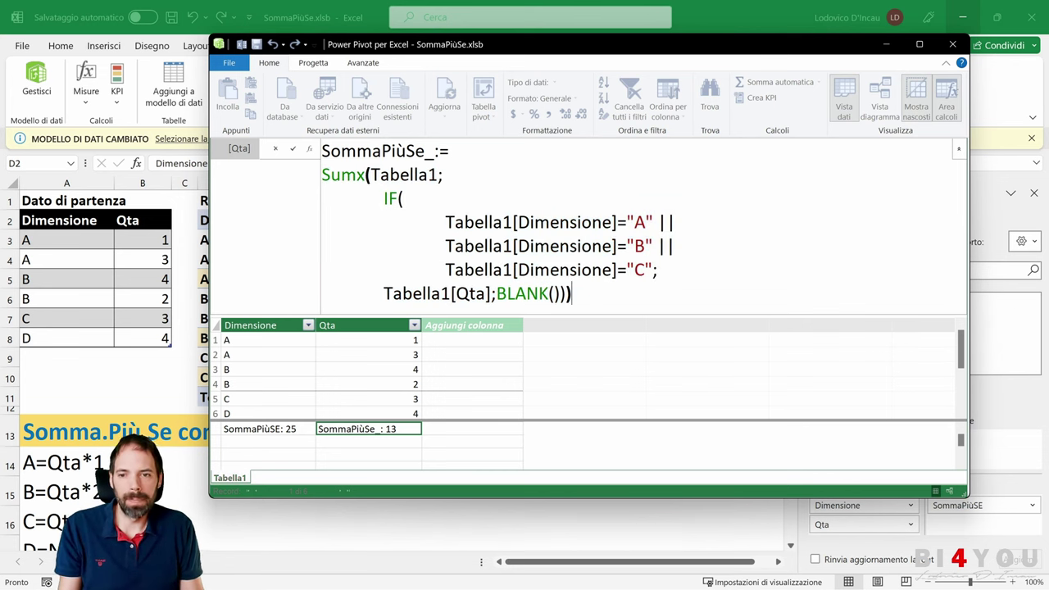
pyautogui.press('Return')
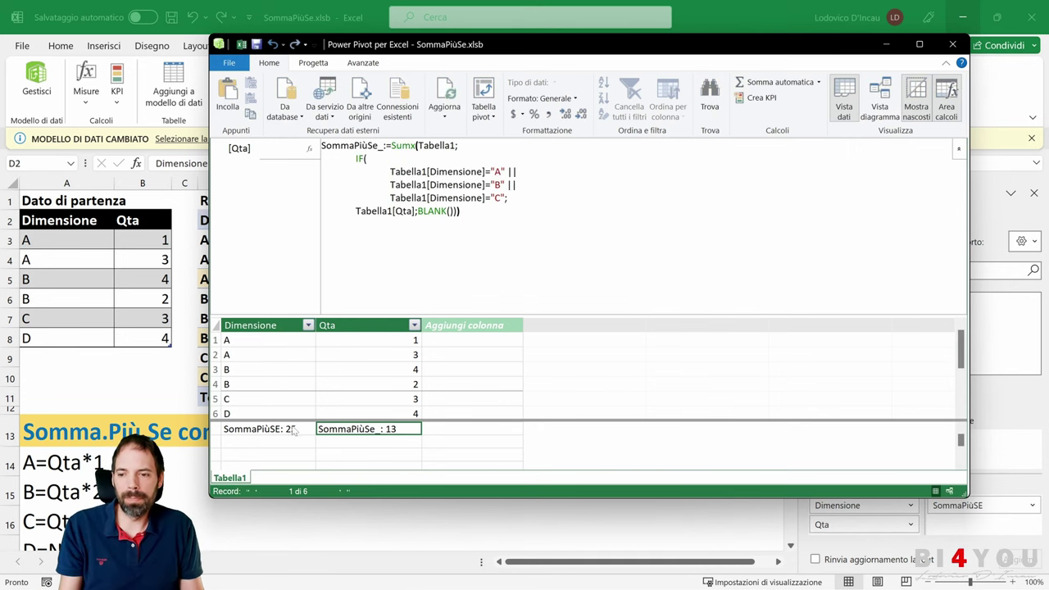
# Step: Show the SommaPiùSE measure's formula in enlarged text and examine its SUMX function and Tabella1 argument
pyautogui.click(265, 432)
pyautogui.scroll(4, 570, 213)
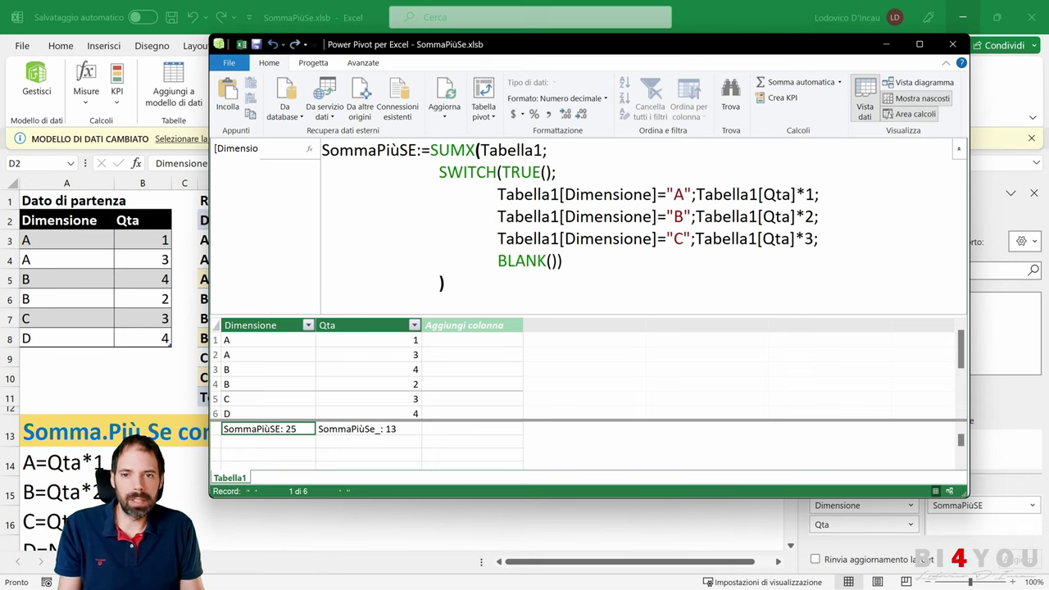
pyautogui.moveTo(480, 150); pyautogui.dragTo(542, 150)
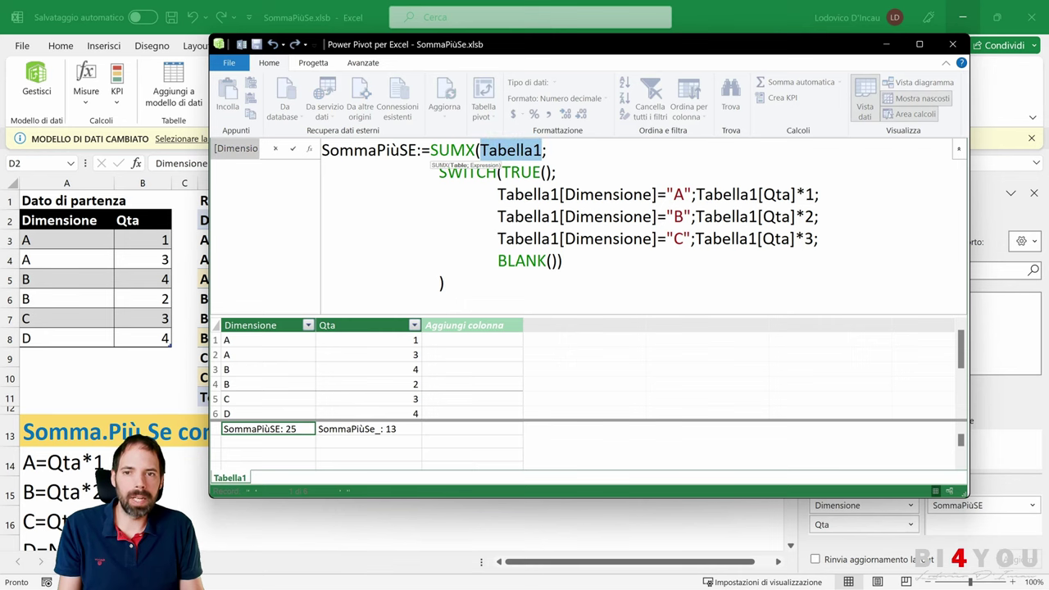
pyautogui.moveTo(476, 150); pyautogui.dragTo(465, 150)
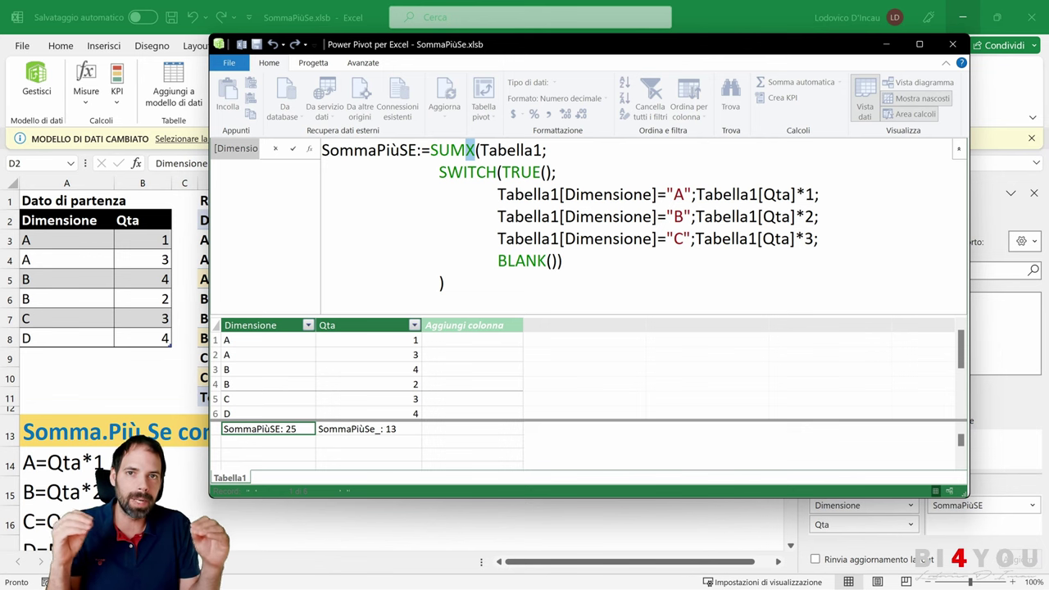
# Step: Examine the Tabella1 argument of SUMX and the SWITCH function that serves as its expression in SommaPiùSE
pyautogui.moveTo(480, 150); pyautogui.dragTo(542, 150)
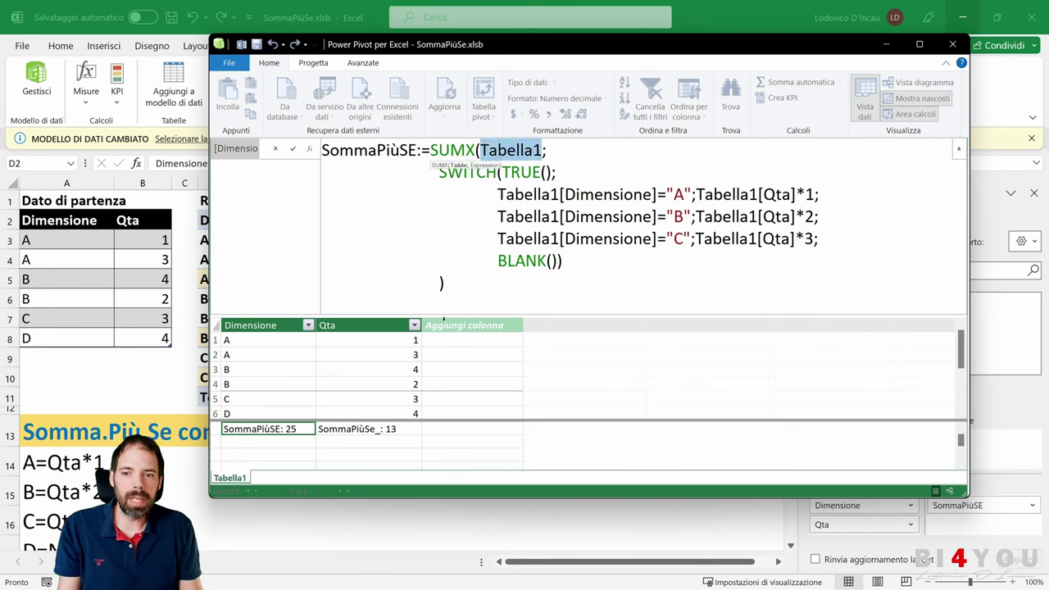
pyautogui.click(490, 150)
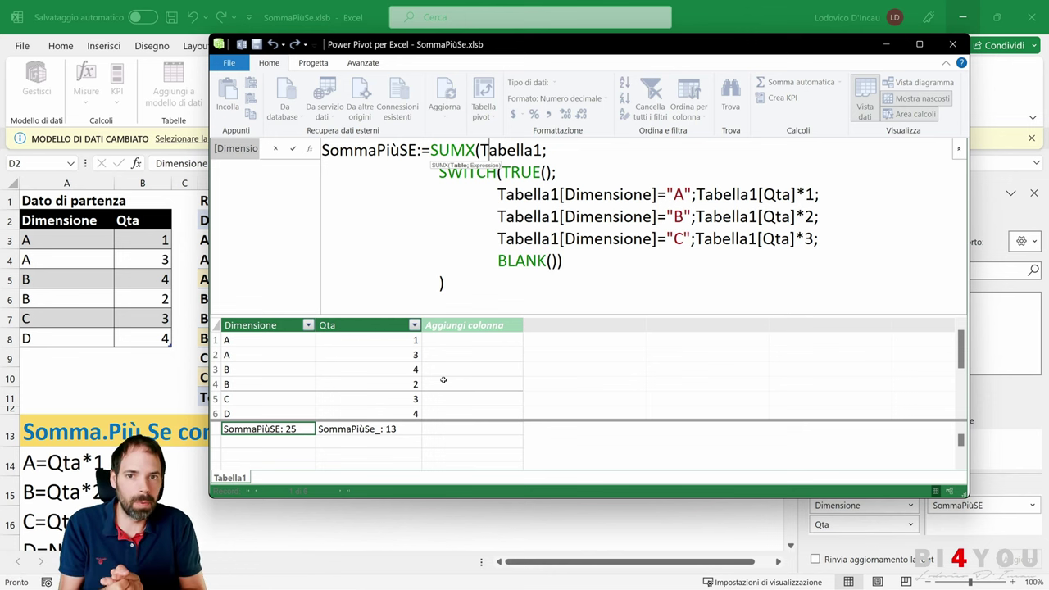
pyautogui.click(546, 150)
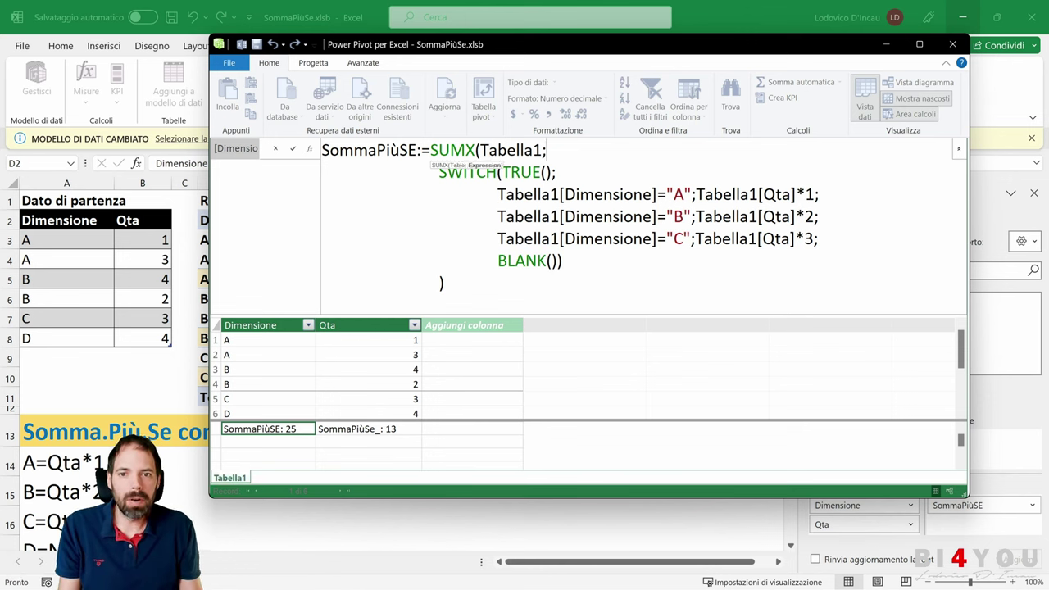
pyautogui.click(439, 194)
pyautogui.moveTo(439, 172); pyautogui.dragTo(496, 172)
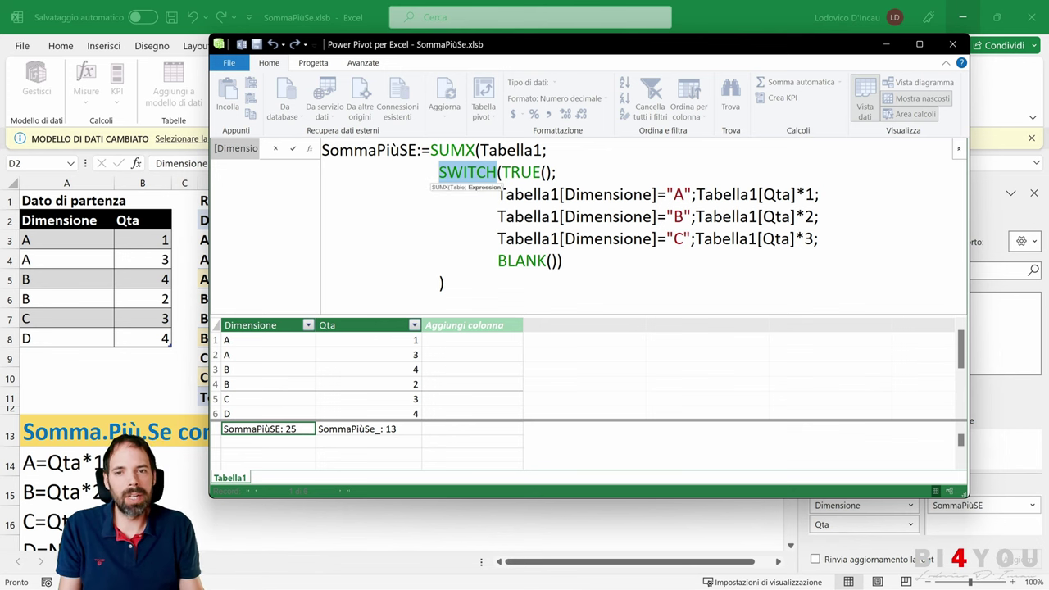
pyautogui.click(556, 173)
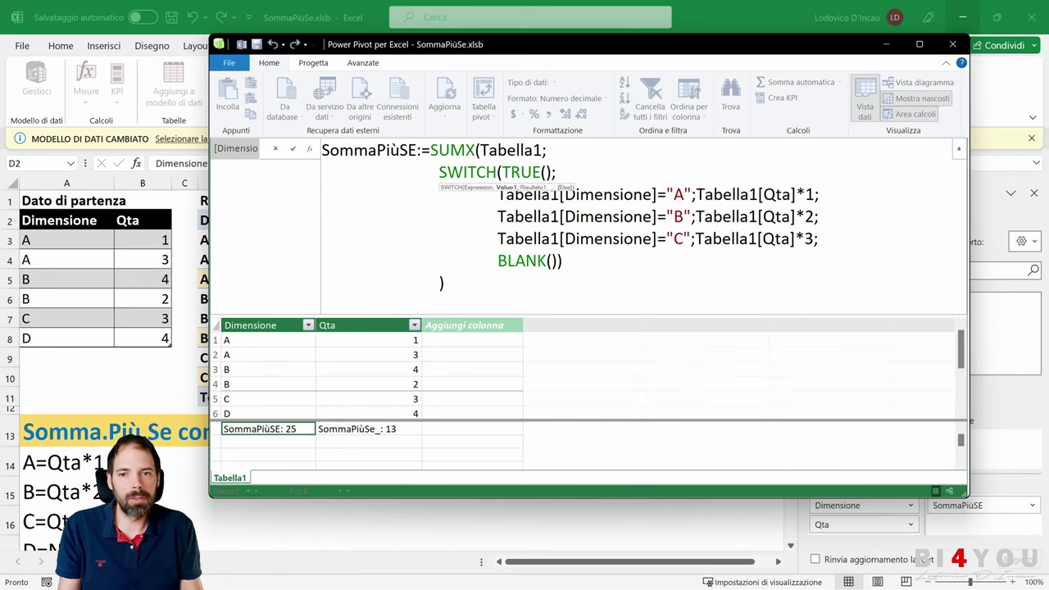
pyautogui.click(498, 195)
pyautogui.moveTo(439, 172); pyautogui.dragTo(496, 172)
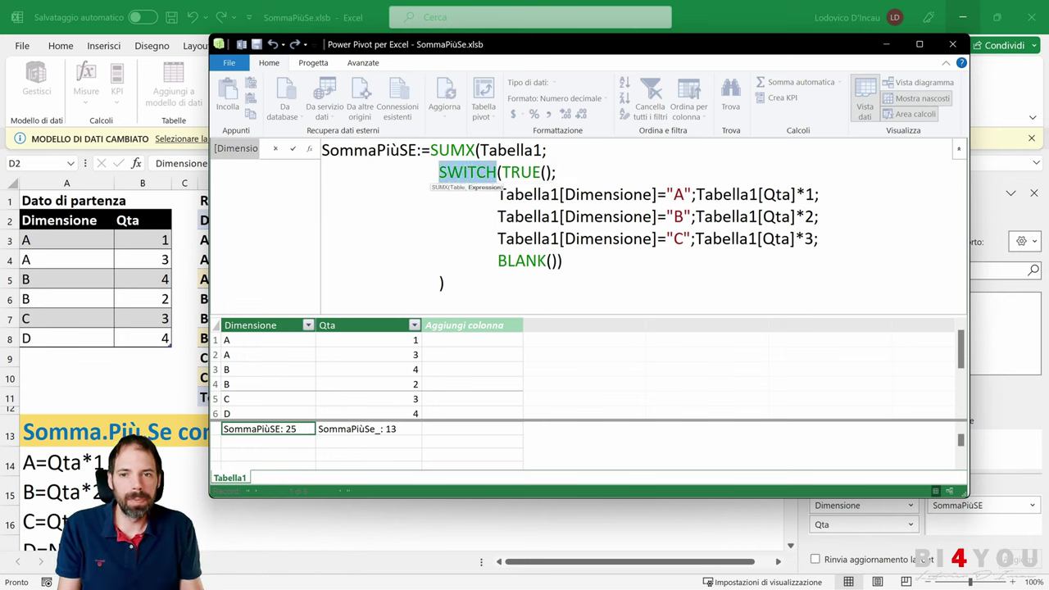
pyautogui.click(502, 173)
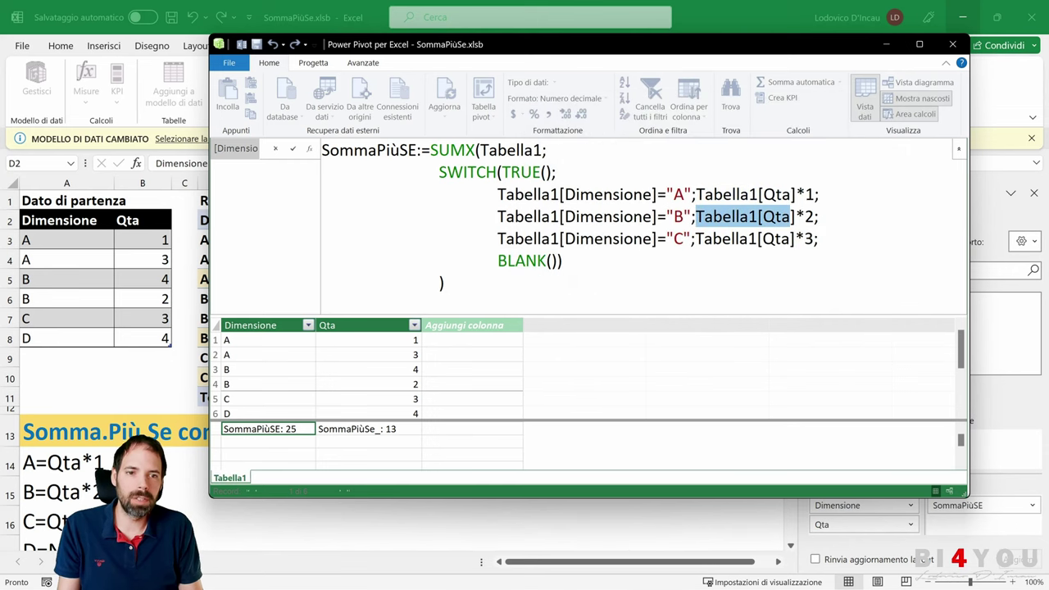
# Step: Examine the three Dimensione condition lines inside SWITCH and compare them with the BLANK() fallback
pyautogui.hotkey('shift', 'Right')
pyautogui.hotkey('shift', 'Right')
pyautogui.click(562, 260)
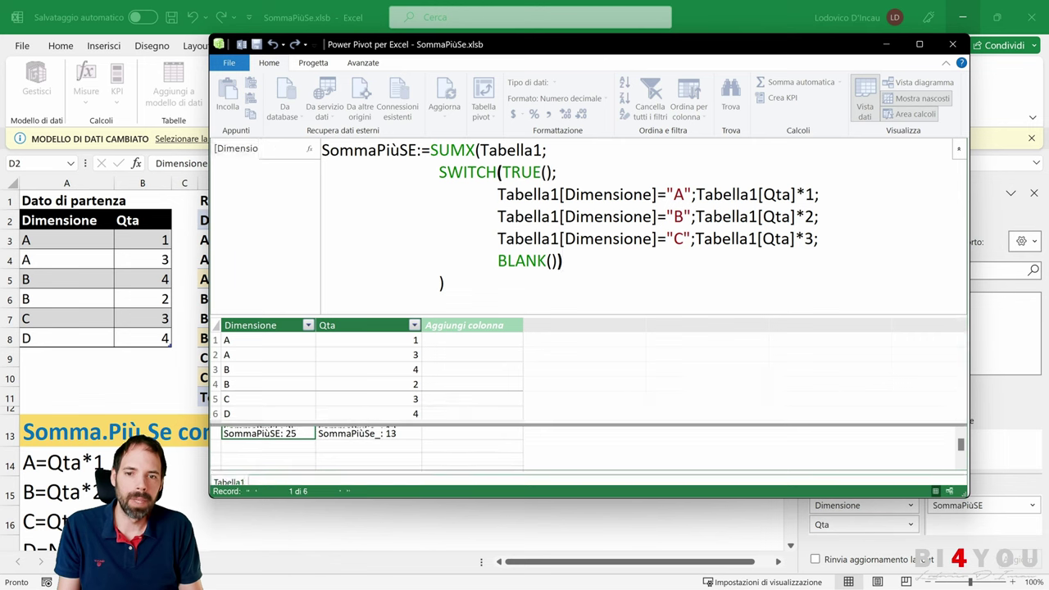
pyautogui.moveTo(498, 261); pyautogui.dragTo(562, 261)
pyautogui.hotkey('shift', 'Left')
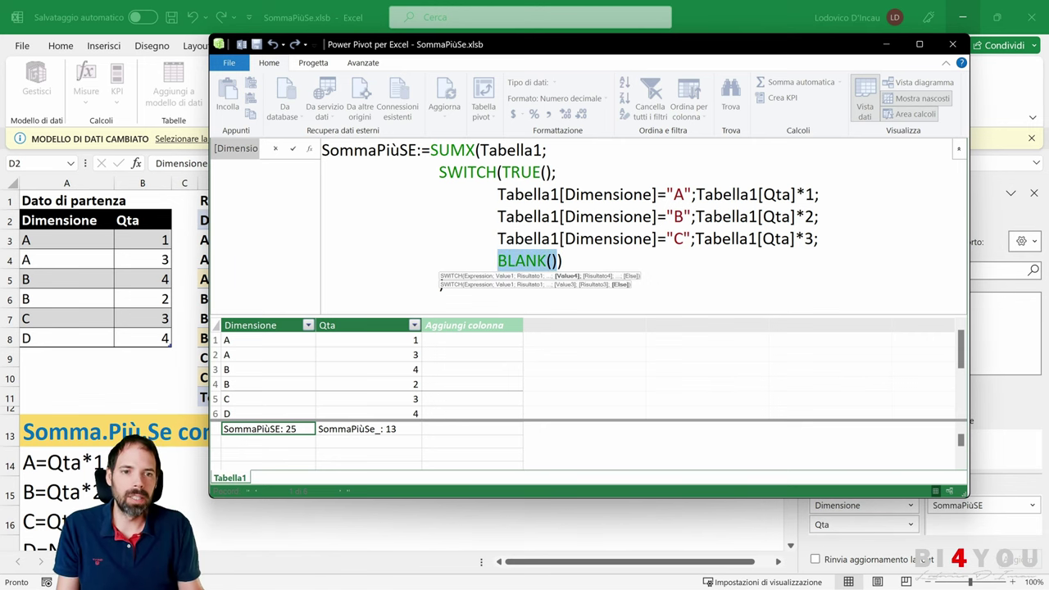
pyautogui.moveTo(498, 195); pyautogui.dragTo(814, 238)
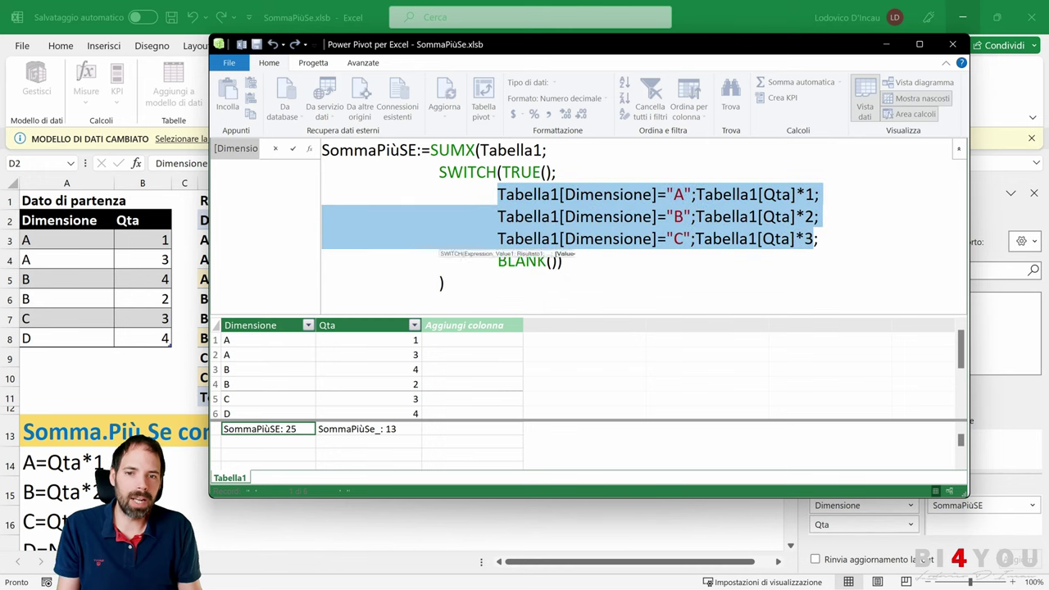
pyautogui.moveTo(497, 261); pyautogui.dragTo(558, 261)
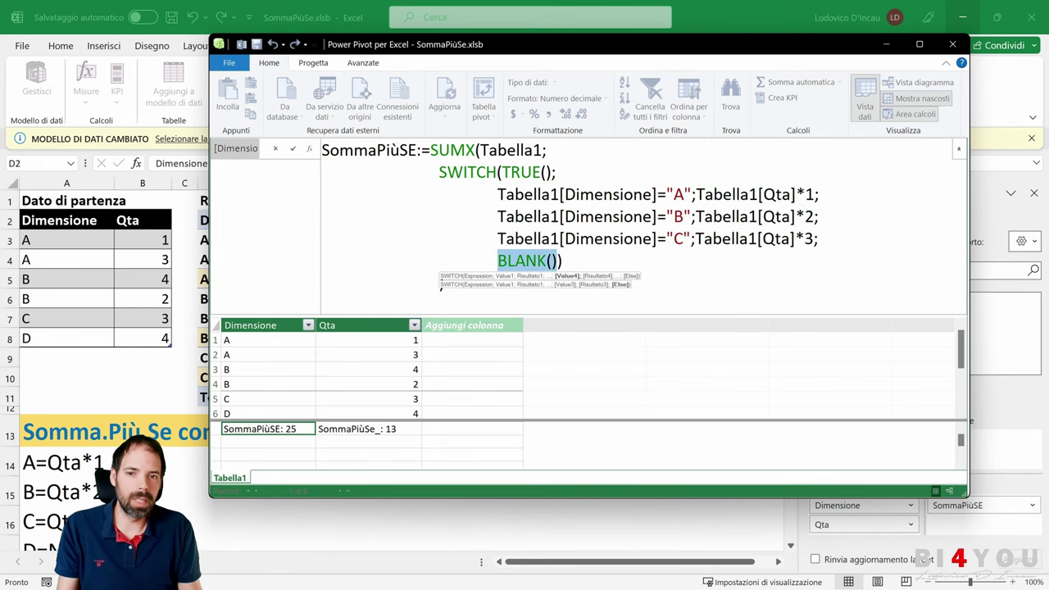
pyautogui.click(562, 261)
# Step: Examine the TRUE() expression argument of SWITCH in relation to the Tabella1[Qta]*1 result
pyautogui.click(502, 173)
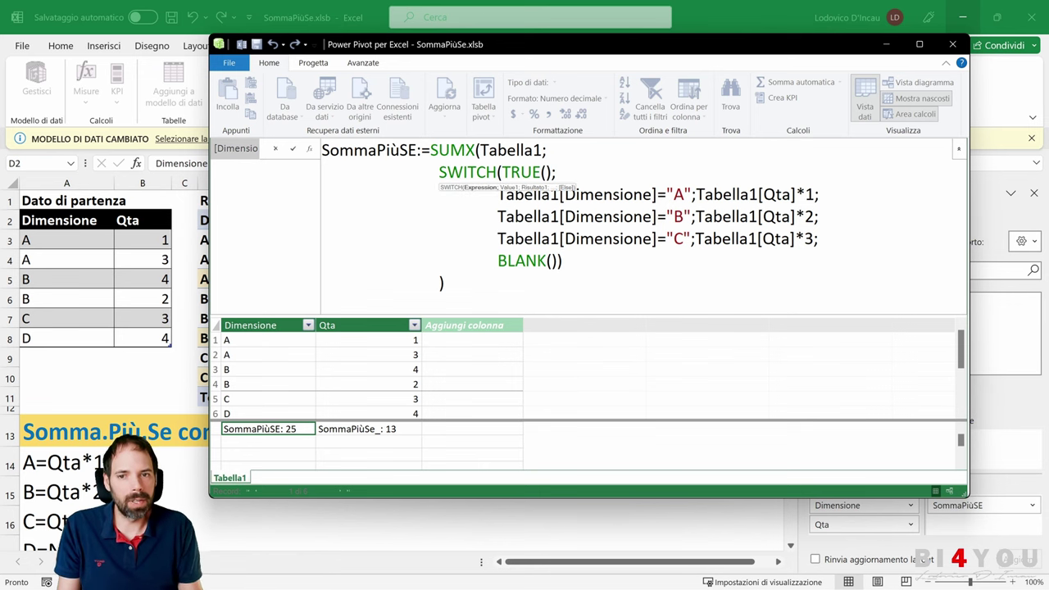
pyautogui.press('End')
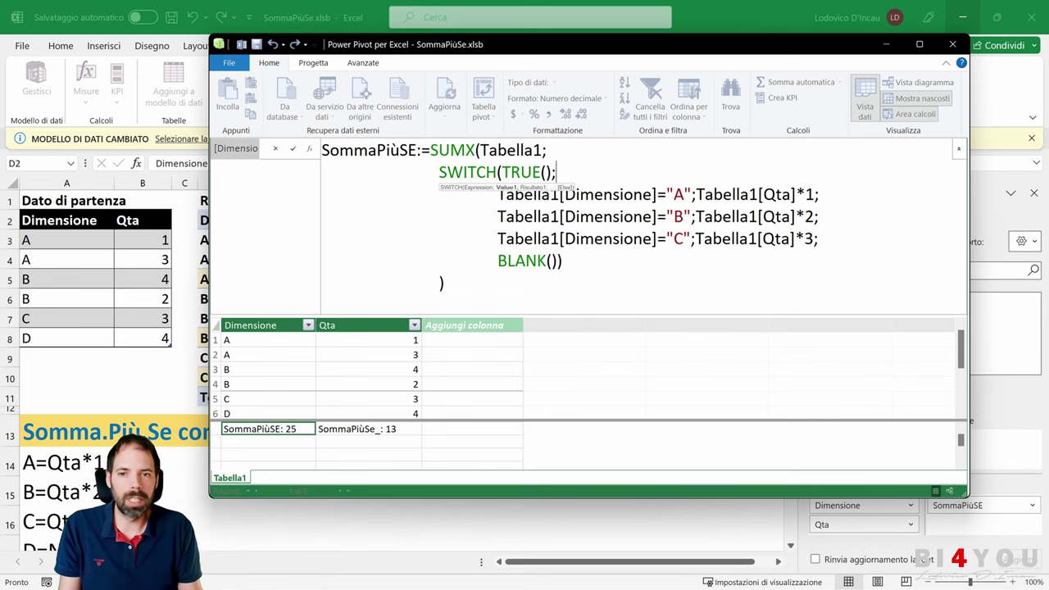
pyautogui.click(502, 173)
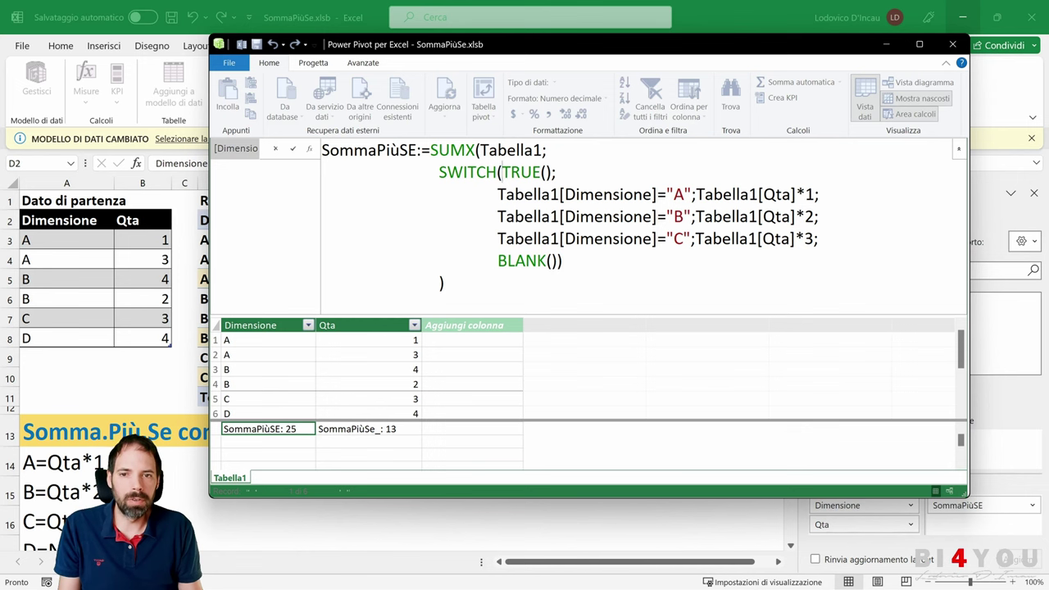
pyautogui.moveTo(502, 172); pyautogui.dragTo(552, 172)
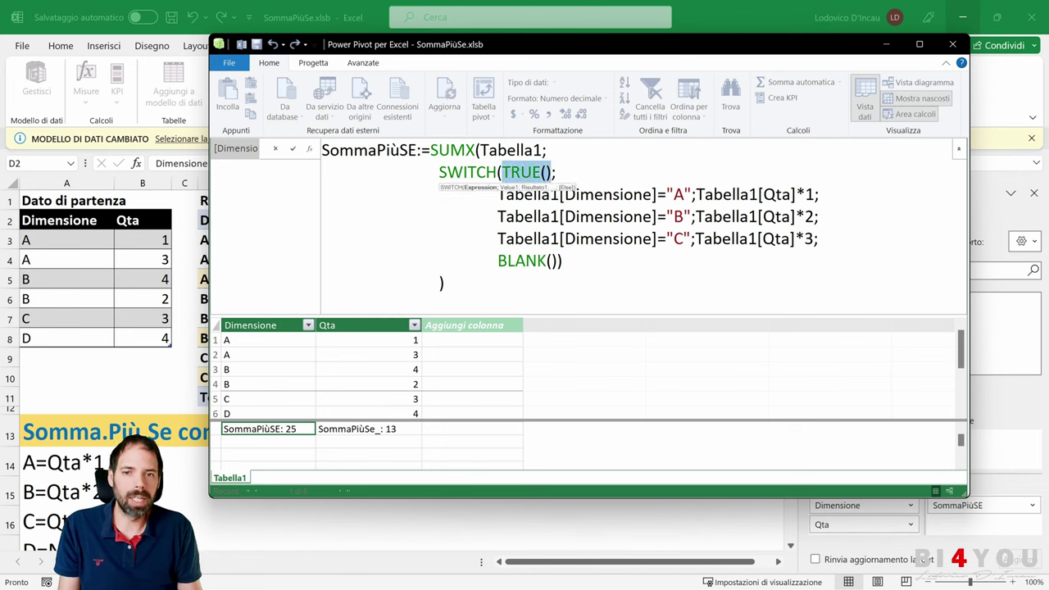
pyautogui.moveTo(696, 195); pyautogui.dragTo(815, 194)
pyautogui.moveTo(501, 172); pyautogui.dragTo(553, 172)
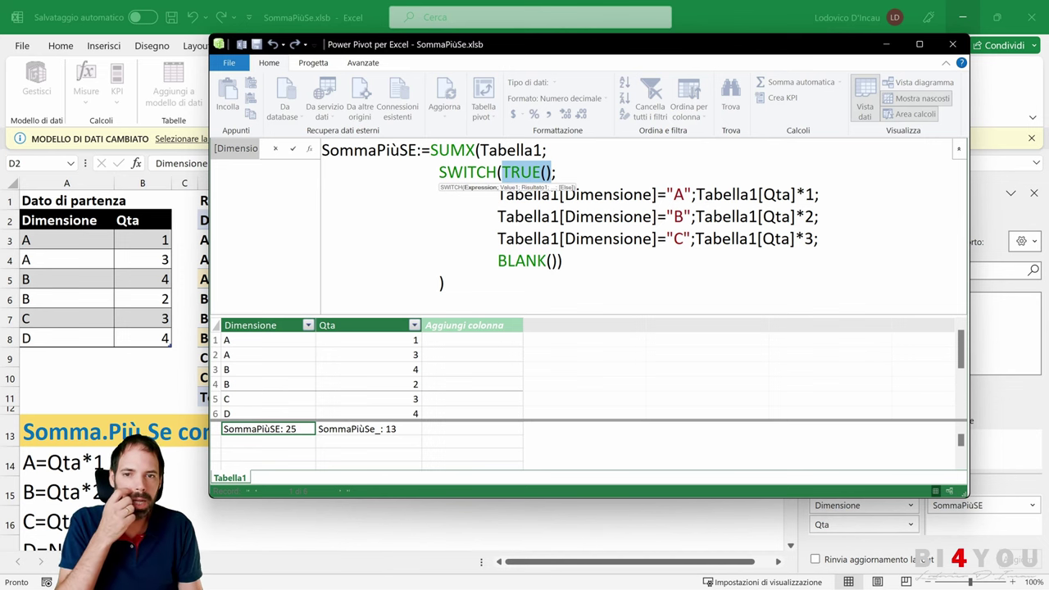
pyautogui.click(556, 172)
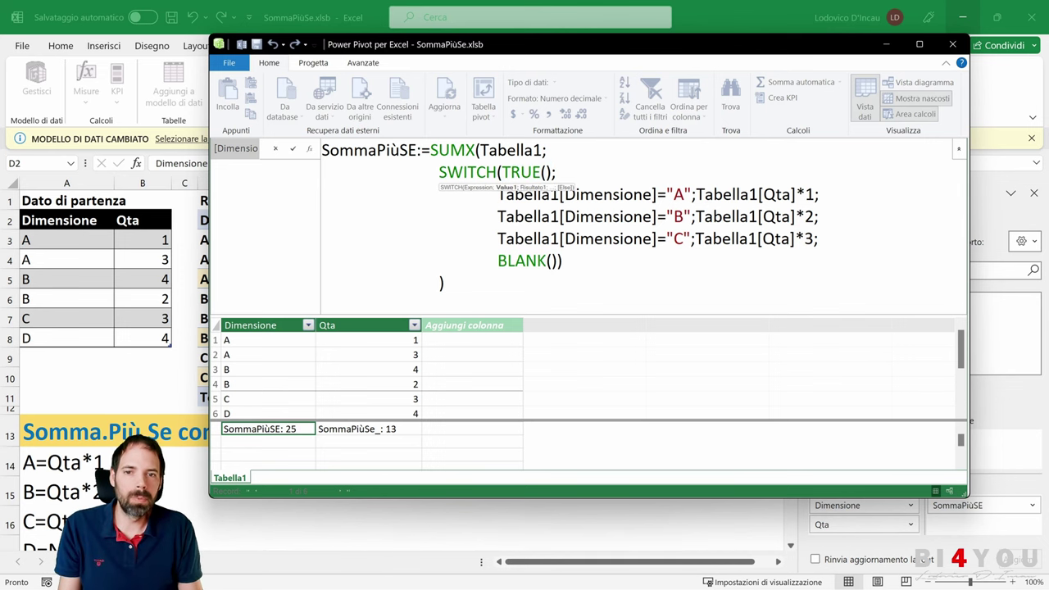
# Step: Examine the Tabella1[Dimensione]="A" condition and its paired result Tabella1[Qta]*1
pyautogui.click(550, 217)
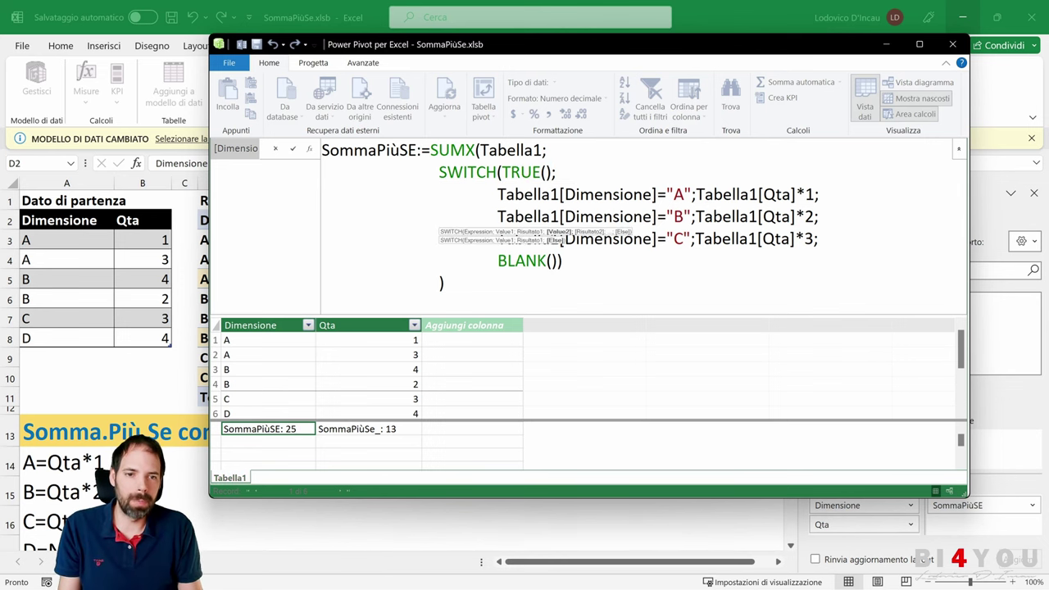
pyautogui.moveTo(498, 194); pyautogui.dragTo(691, 194)
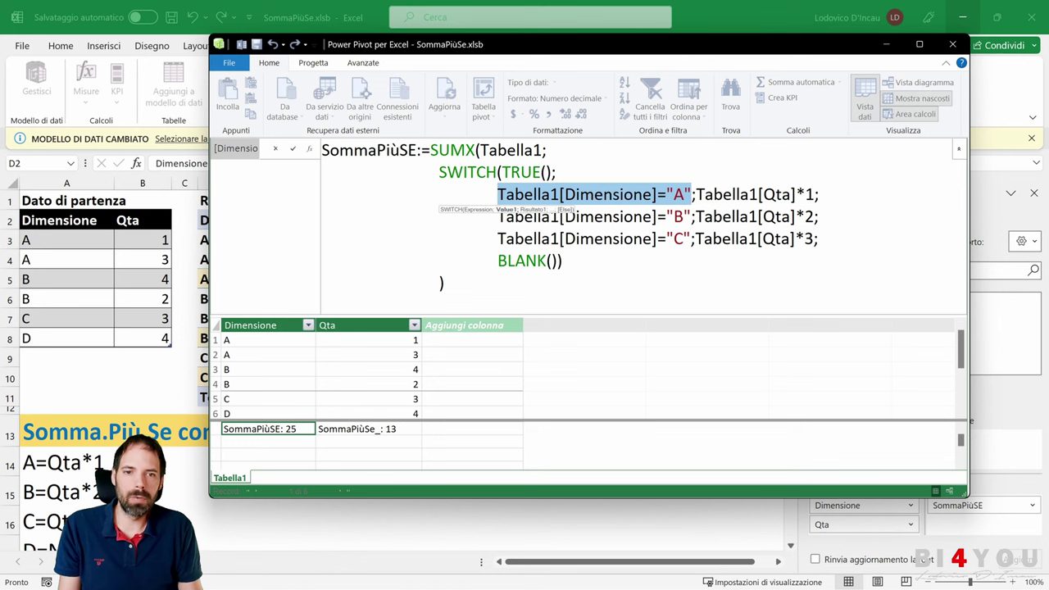
pyautogui.moveTo(696, 194); pyautogui.dragTo(815, 194)
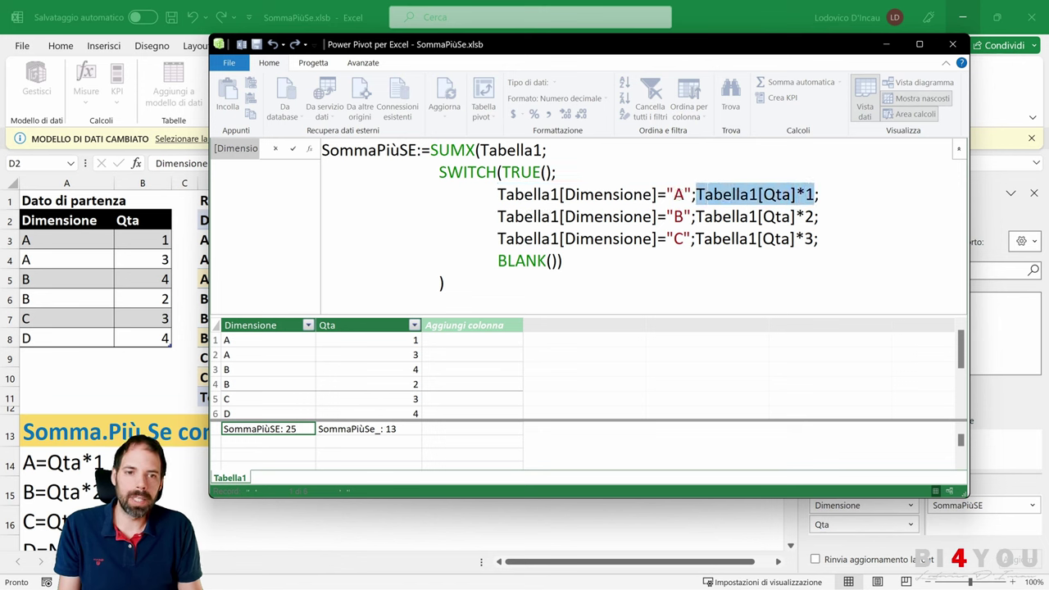
pyautogui.click(819, 194)
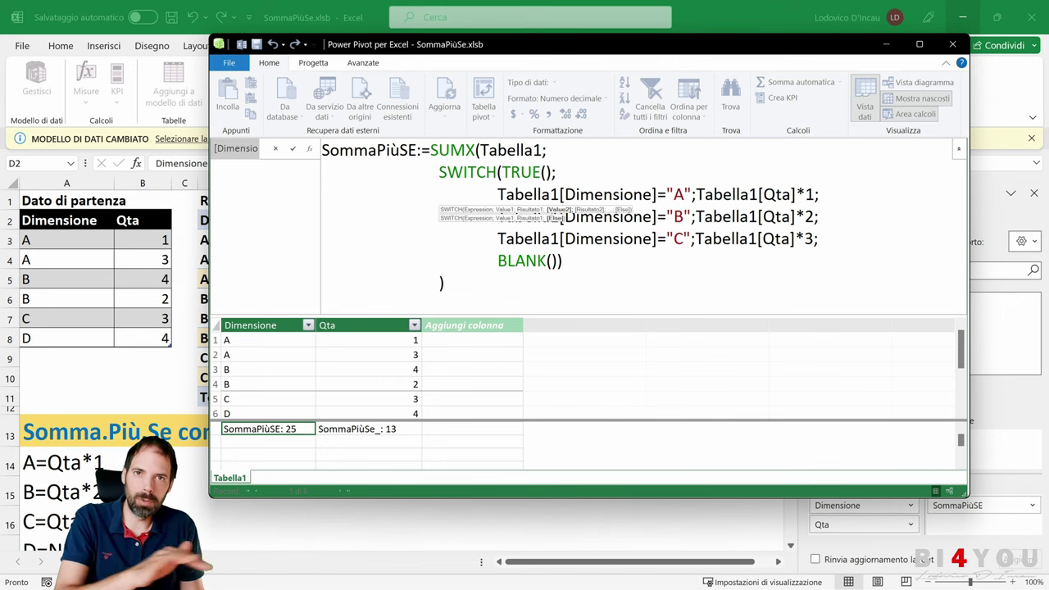
pyautogui.press('Return')
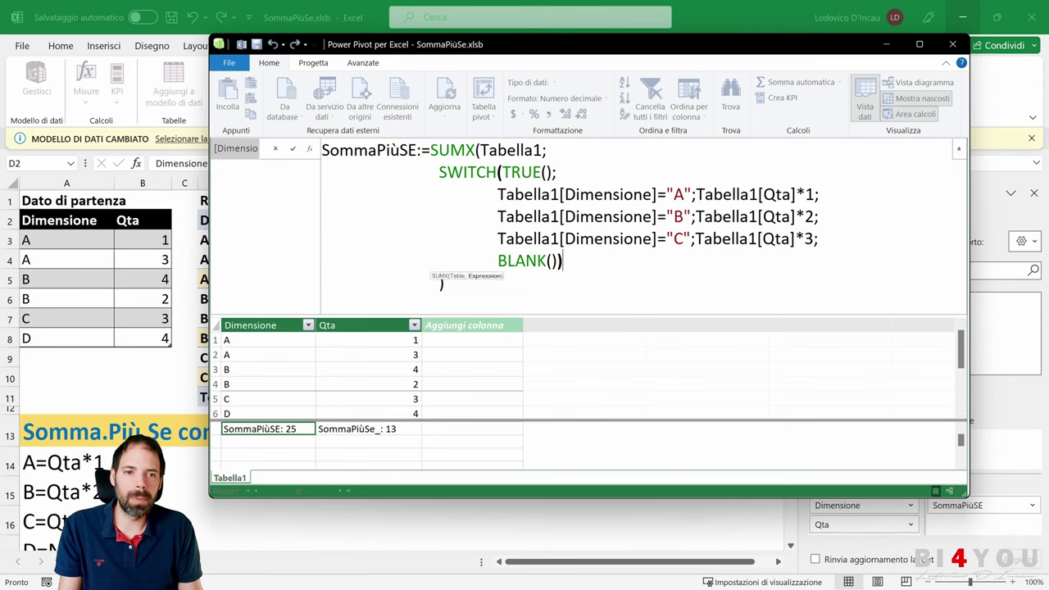
# Step: Examine the "B" and "C" conditions with their results Tabella1[Qta]*2 and Tabella1[Qta]*3, and review all three condition lines together
pyautogui.click(819, 194)
pyautogui.click(581, 238)
pyautogui.moveTo(498, 217); pyautogui.dragTo(658, 216)
pyautogui.click(674, 216)
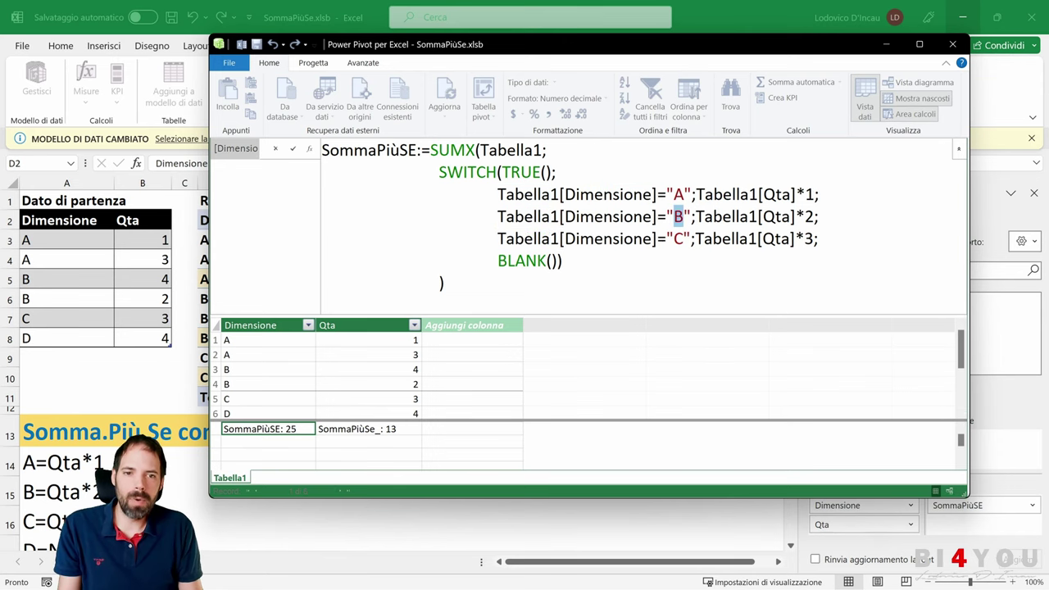
pyautogui.moveTo(696, 216); pyautogui.dragTo(815, 216)
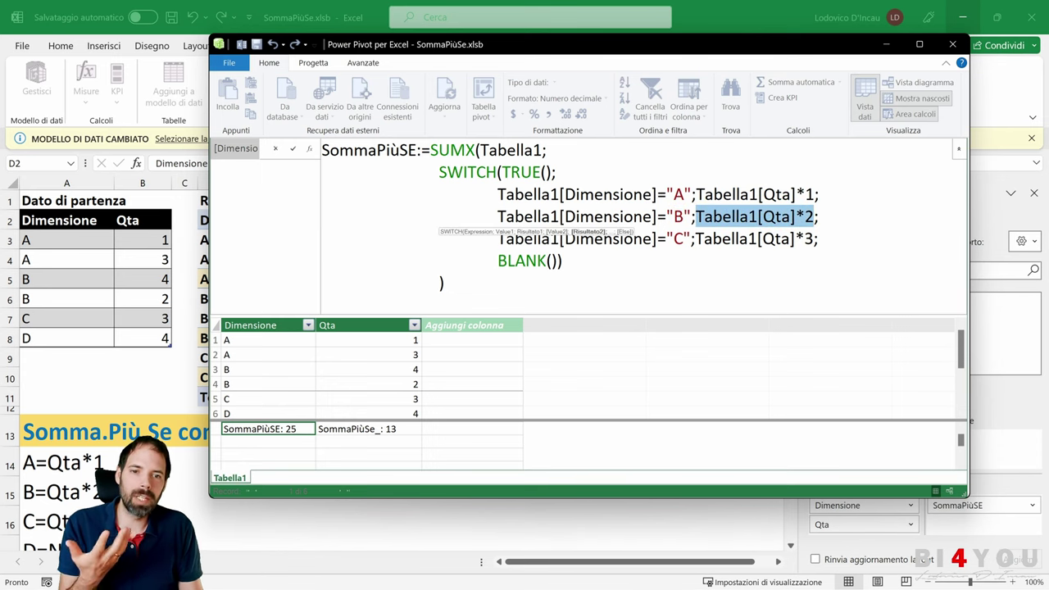
pyautogui.click(674, 239)
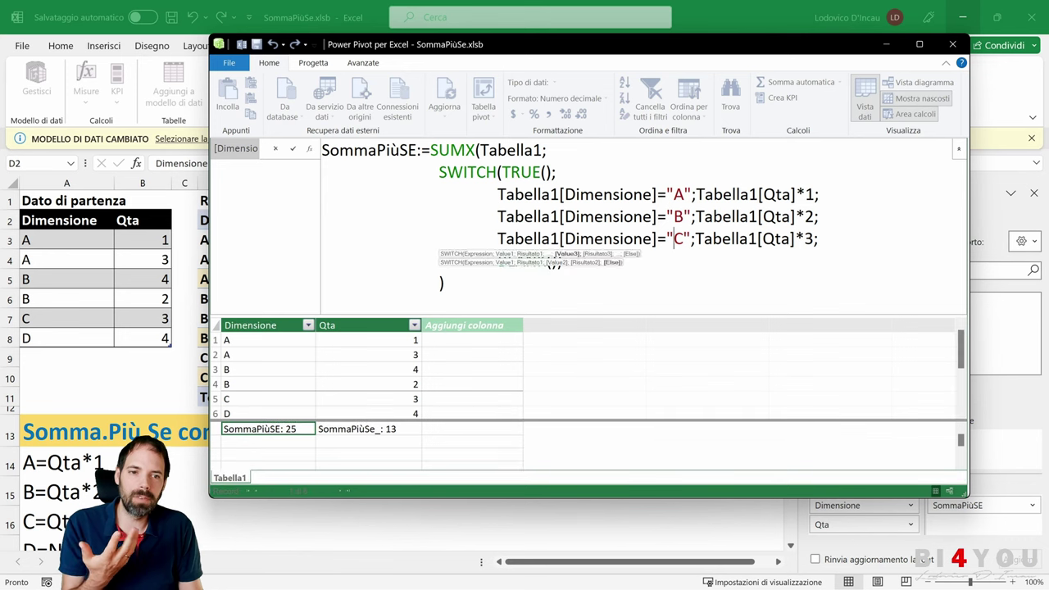
pyautogui.click(814, 239)
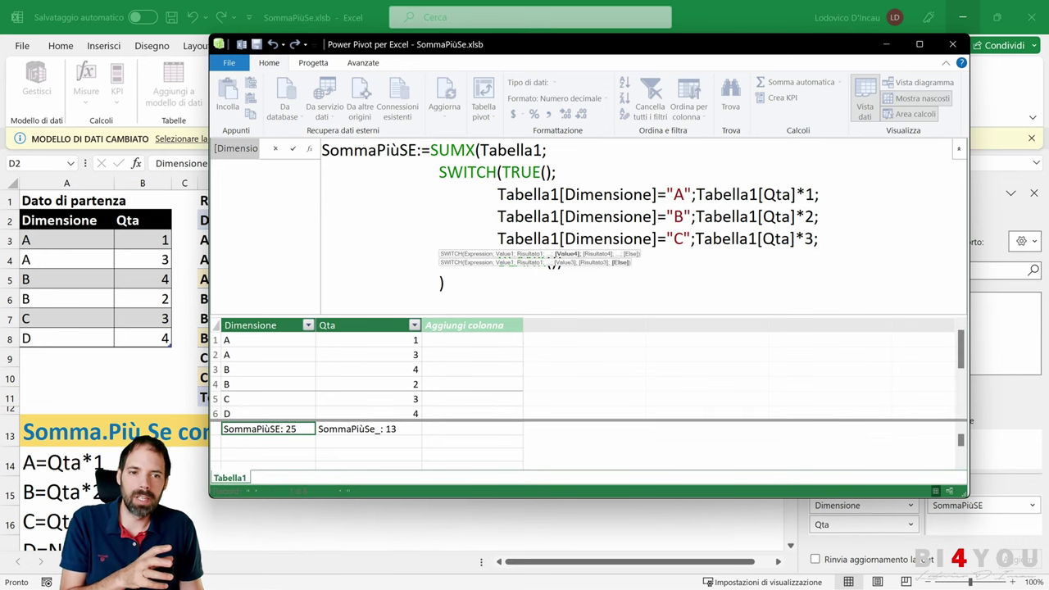
pyautogui.moveTo(820, 238); pyautogui.dragTo(498, 194)
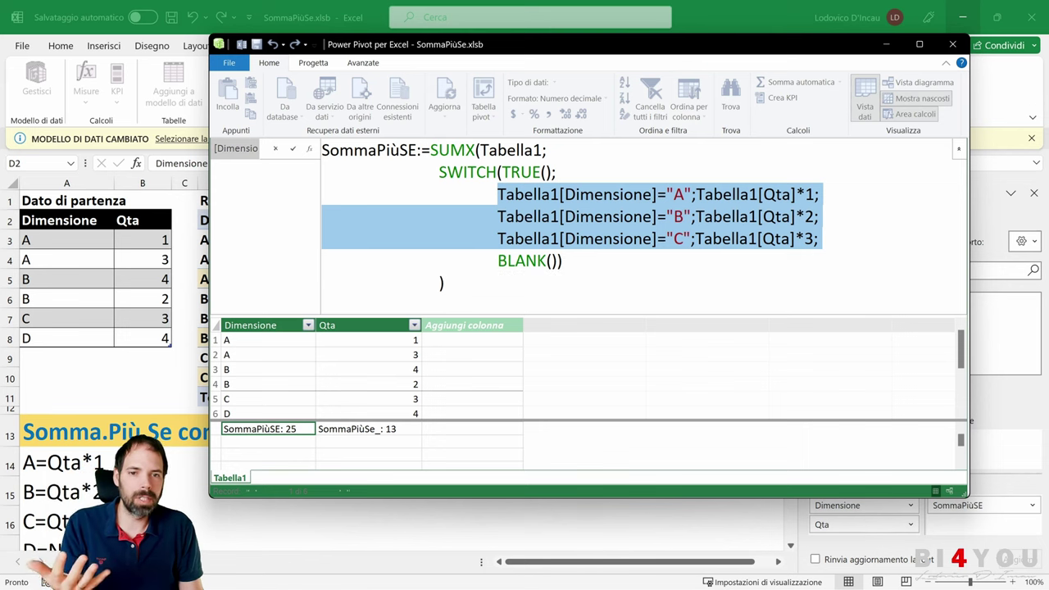
# Step: Examine the BLANK() else argument that follows the "C" condition in SWITCH
pyautogui.click(685, 239)
pyautogui.click(563, 261)
pyautogui.moveTo(497, 261); pyautogui.dragTo(557, 261)
pyautogui.click(563, 261)
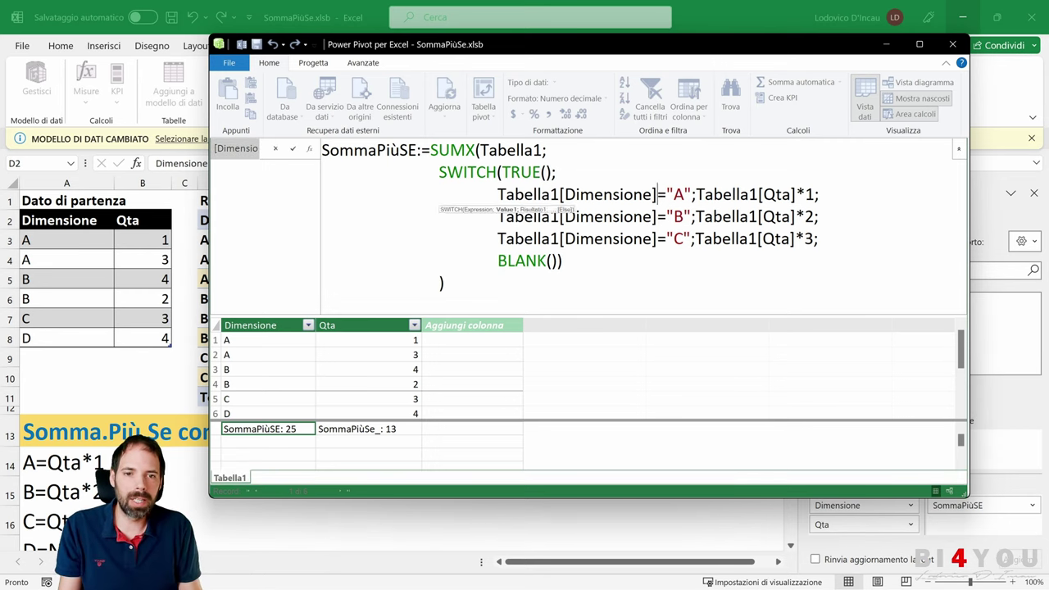
# Step: Review the Tabella1[Qta]*2 result and the closing parentheses of SWITCH and SUMX
pyautogui.doubleClick(710, 217)
pyautogui.moveTo(710, 217); pyautogui.dragTo(814, 218)
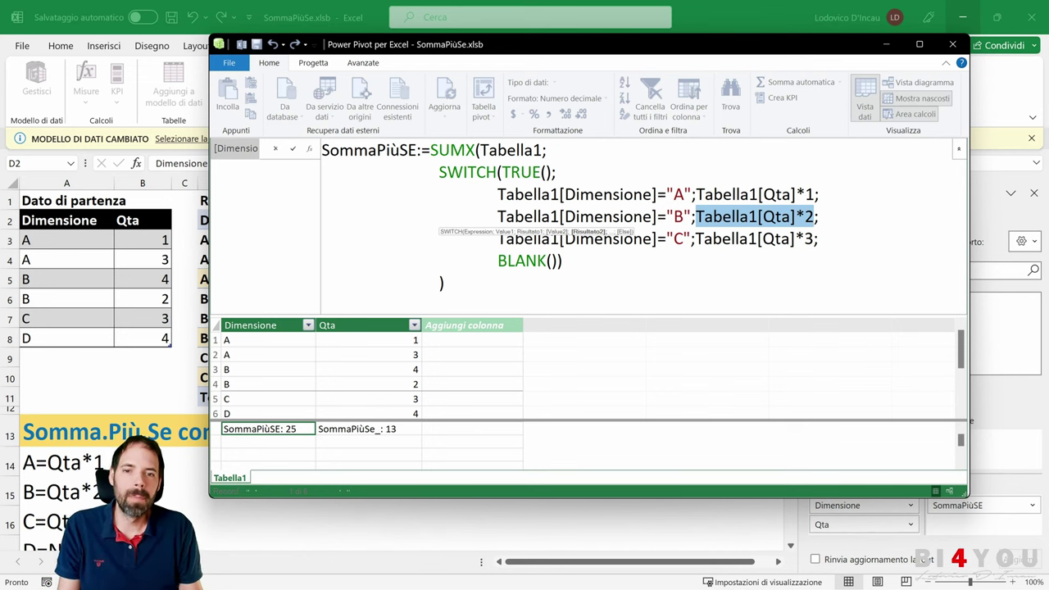
pyautogui.press('Return')
pyautogui.click(563, 261)
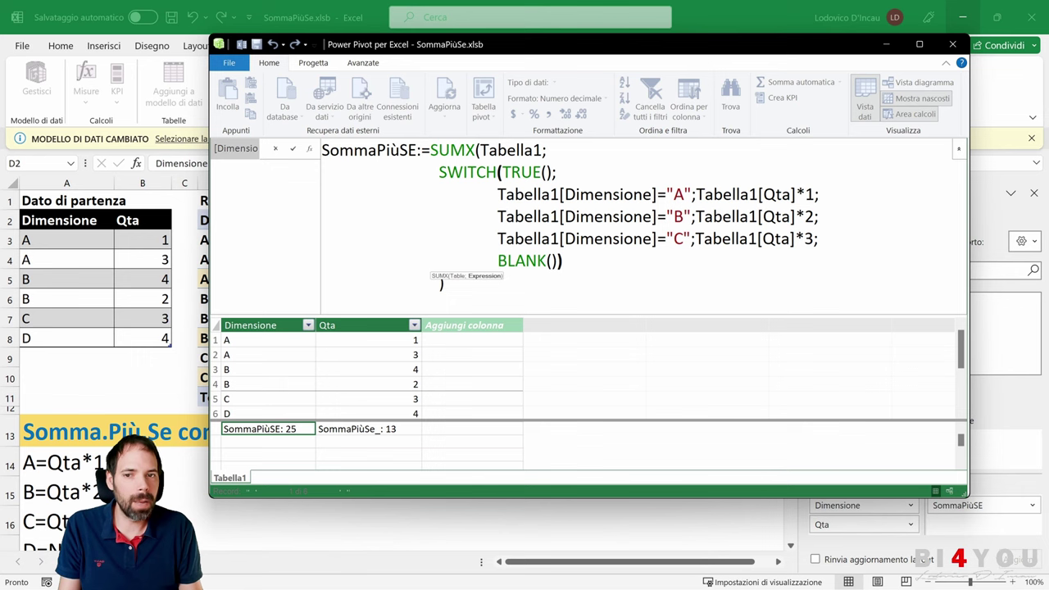
pyautogui.click(445, 283)
pyautogui.click(603, 239)
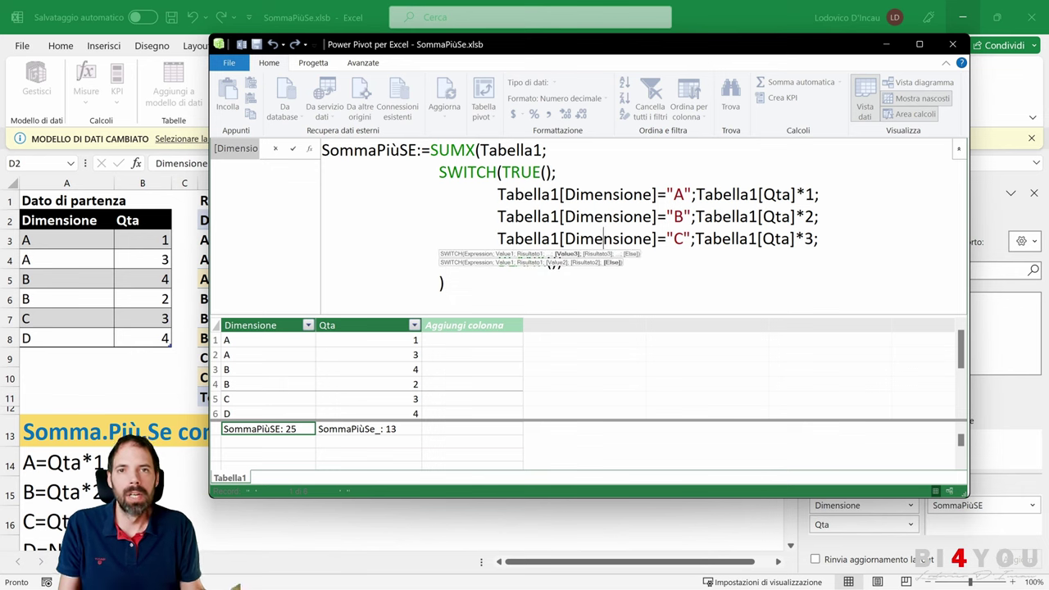